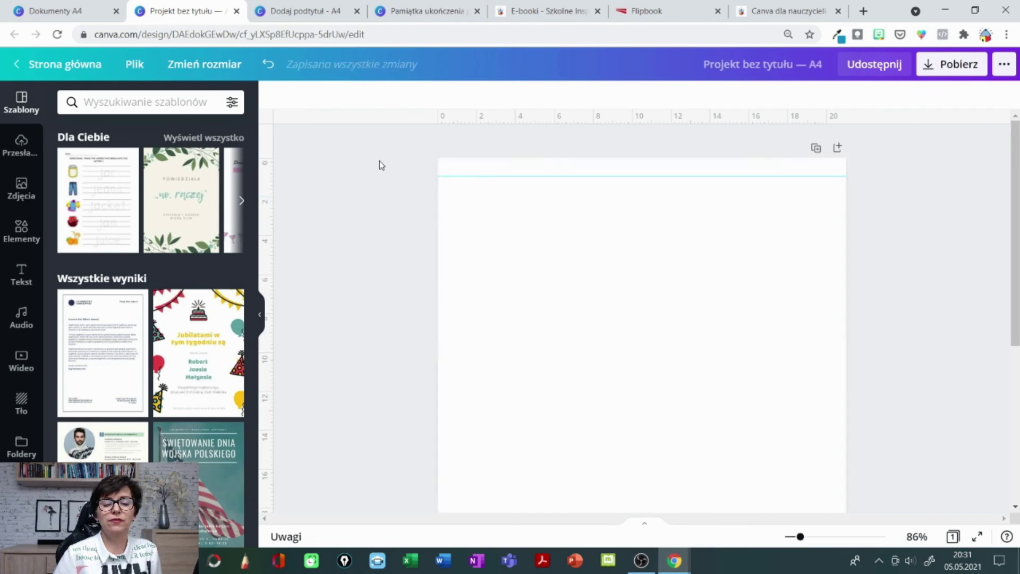
# - Add a vertical guide about 1 cm from the left edge of the blank A4 page
pyautogui.moveTo(271, 147); pyautogui.dragTo(457, 167)
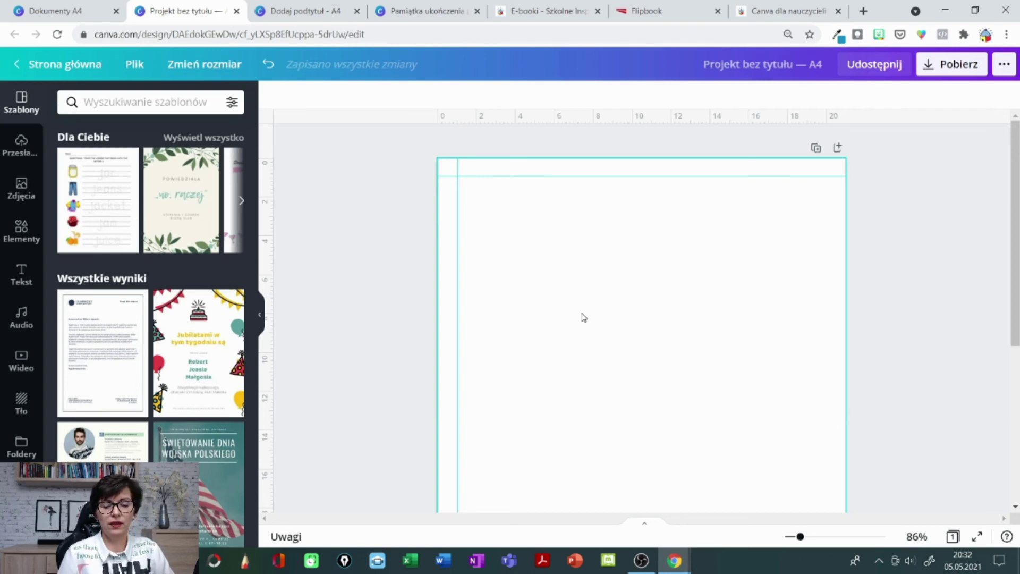
# - In the "Dodaj podtytuł" design, set the curve of the "Gratulacje!" text to -39
pyautogui.click(303, 17)
pyautogui.scroll(-5, 659, 328)
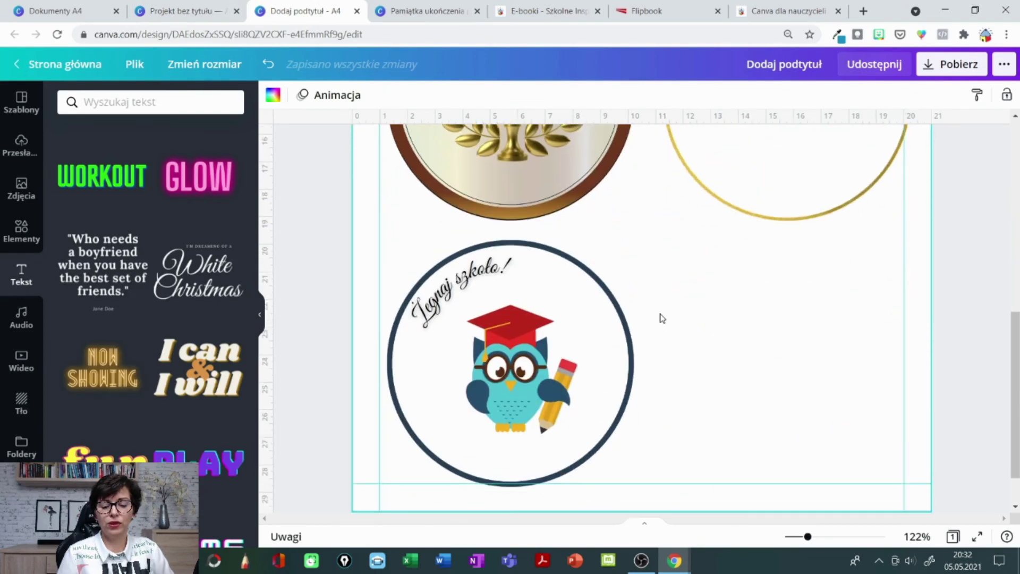
pyautogui.scroll(5, 661, 319)
pyautogui.click(794, 274)
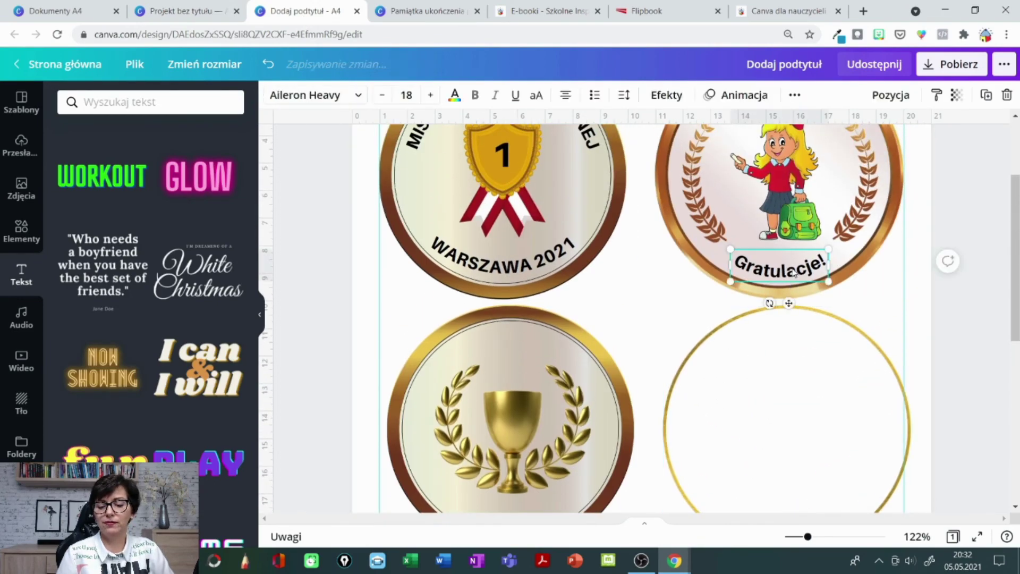
pyautogui.click(664, 95)
pyautogui.moveTo(187, 505); pyautogui.dragTo(106, 505)
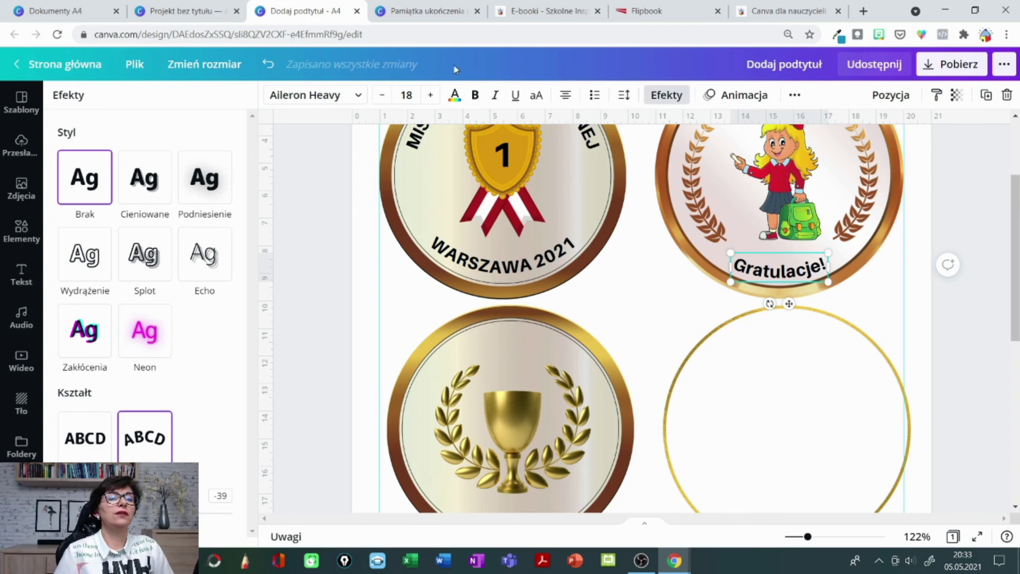
# - Shift the owl badge at the foot of the page slightly to the right and ungroup it
pyautogui.scroll(1, 770, 266)
pyautogui.scroll(-2, 691, 311)
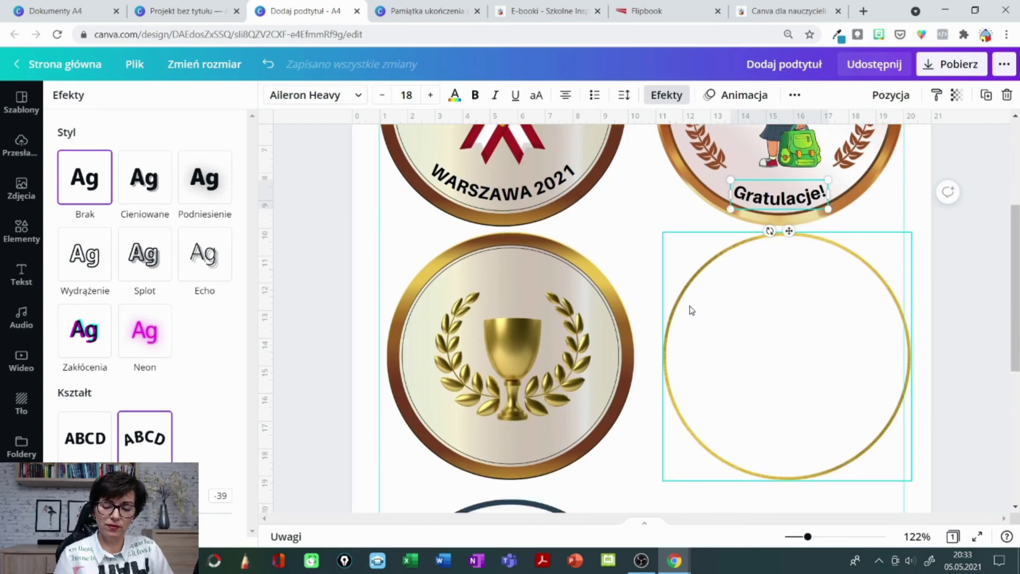
pyautogui.scroll(-5, 691, 311)
pyautogui.click(539, 335)
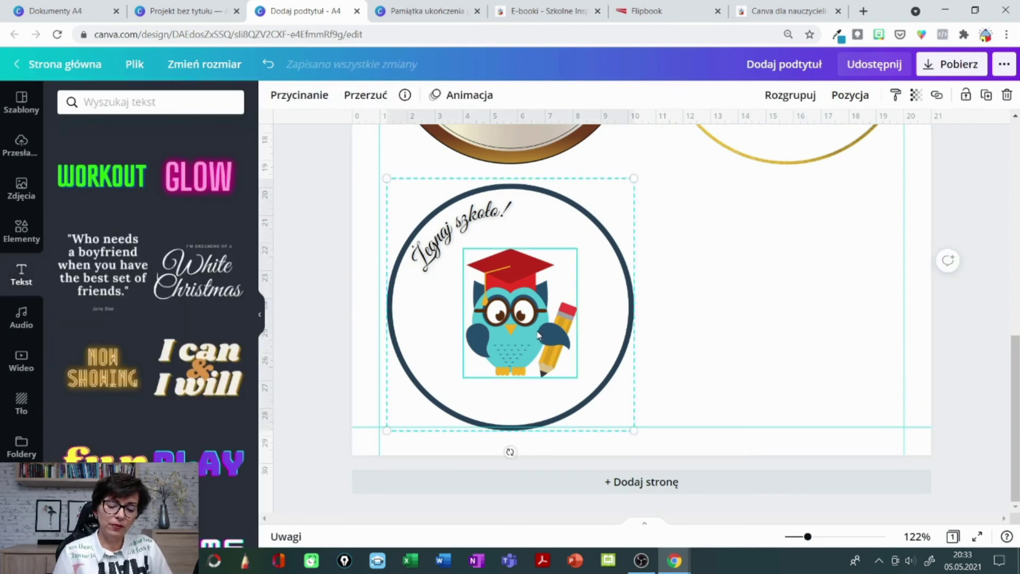
pyautogui.click(966, 96)
pyautogui.click(986, 96)
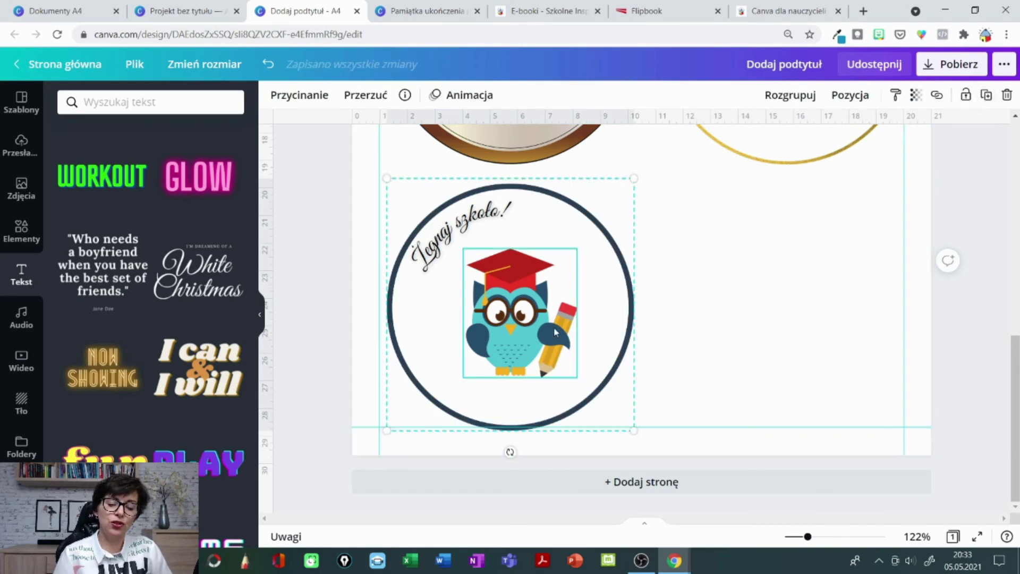
pyautogui.moveTo(529, 320)
pyautogui.mouseDown()
pyautogui.moveTo(693, 315)
pyautogui.moveTo(515, 318)
pyautogui.moveTo(534, 317)
pyautogui.mouseUp()
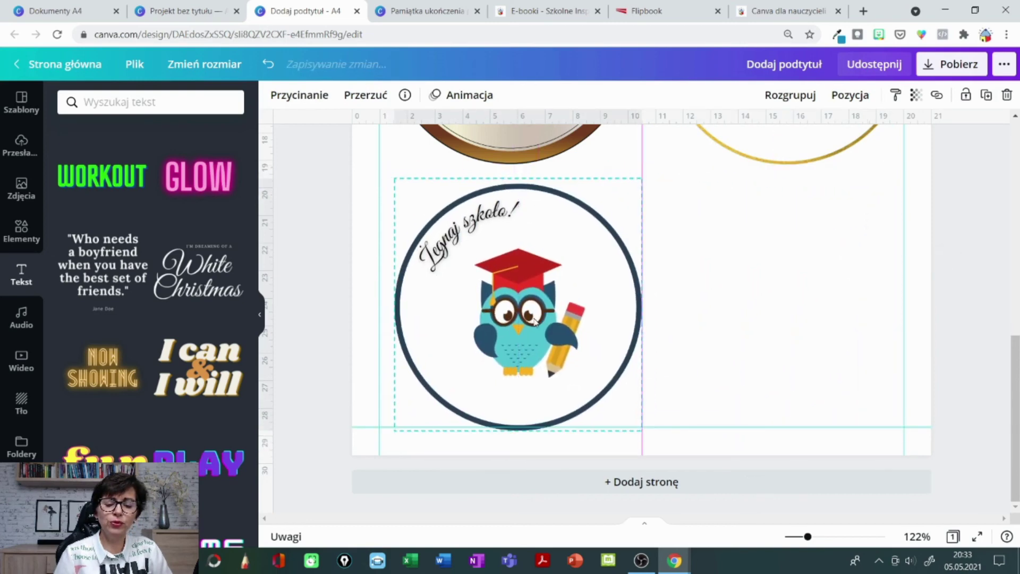
pyautogui.click(789, 95)
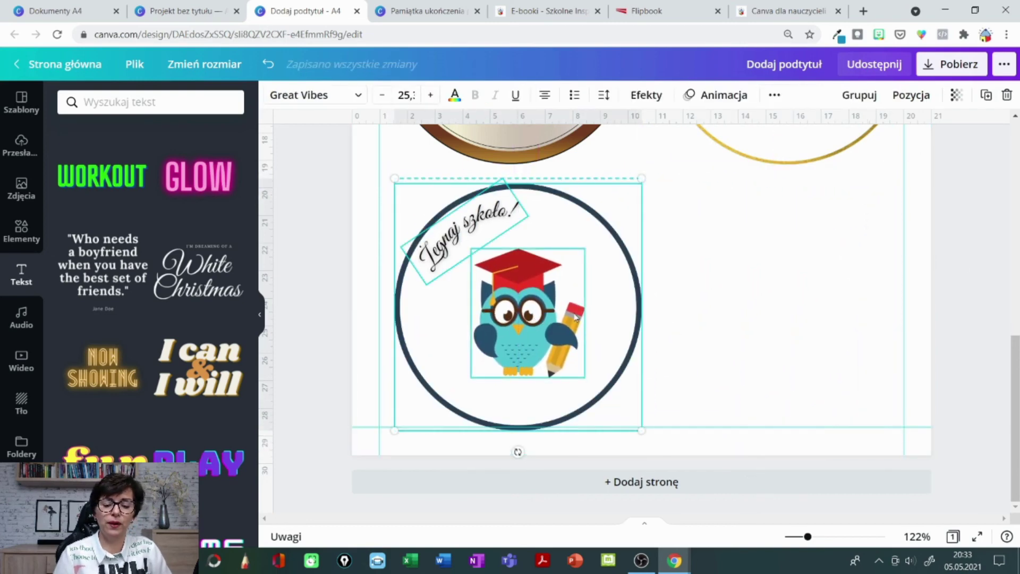
# - Move the owl, the navy ring and the "Żegnaj szkoło!" text one by one to the page's right half, with owl and text inside the ring
pyautogui.moveTo(527, 320); pyautogui.dragTo(797, 303)
pyautogui.click(740, 321)
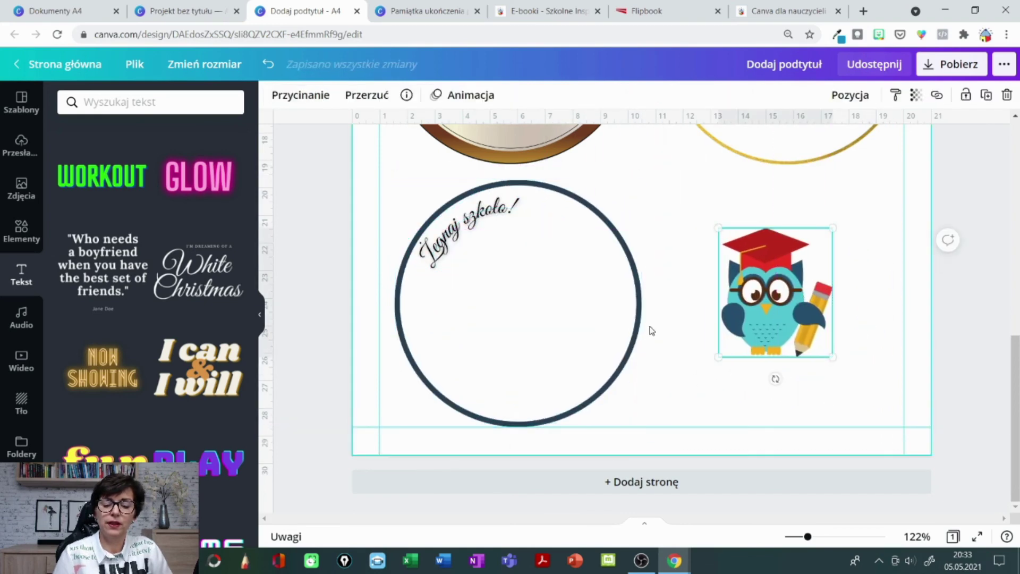
pyautogui.click(644, 341)
pyautogui.moveTo(645, 342); pyautogui.dragTo(900, 321)
pyautogui.click(779, 298)
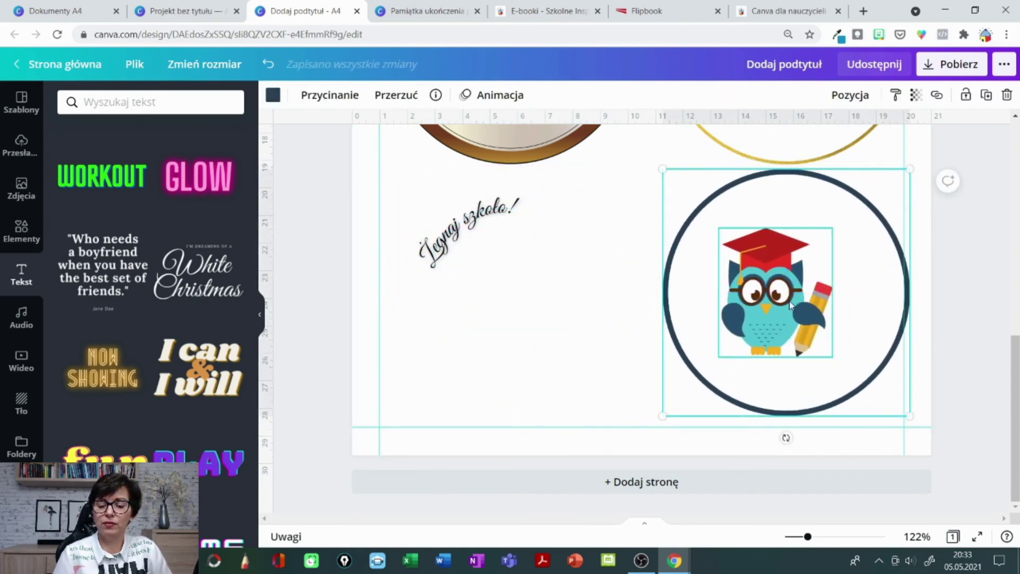
pyautogui.moveTo(876, 363); pyautogui.dragTo(855, 373)
pyautogui.click(807, 352)
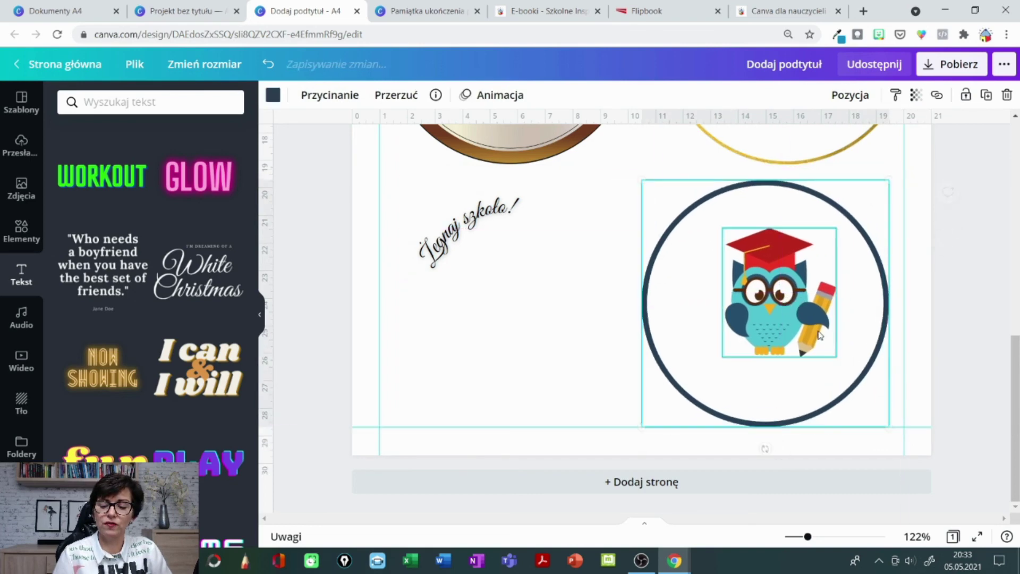
pyautogui.moveTo(806, 352); pyautogui.dragTo(785, 367)
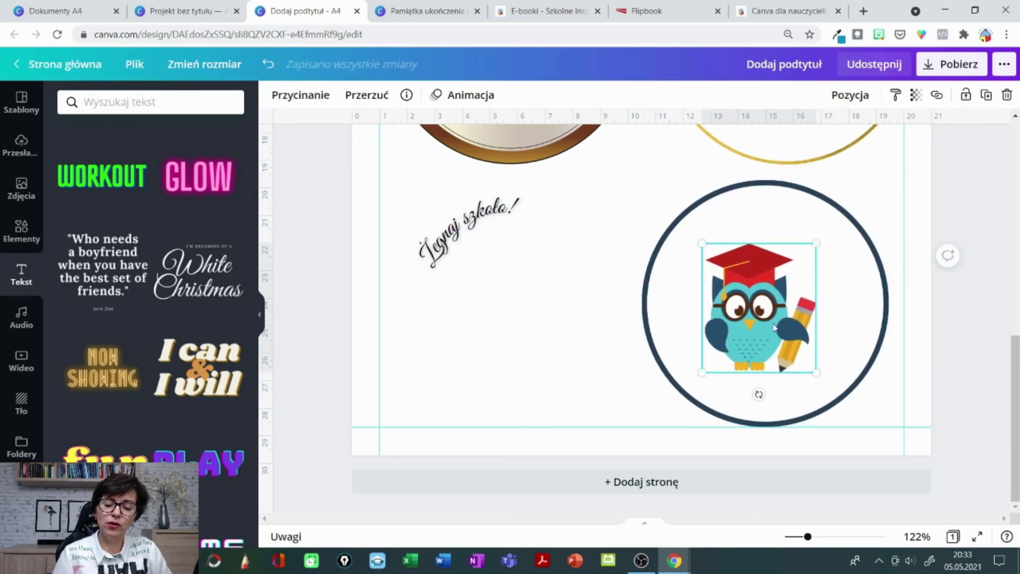
pyautogui.moveTo(466, 260); pyautogui.dragTo(708, 252)
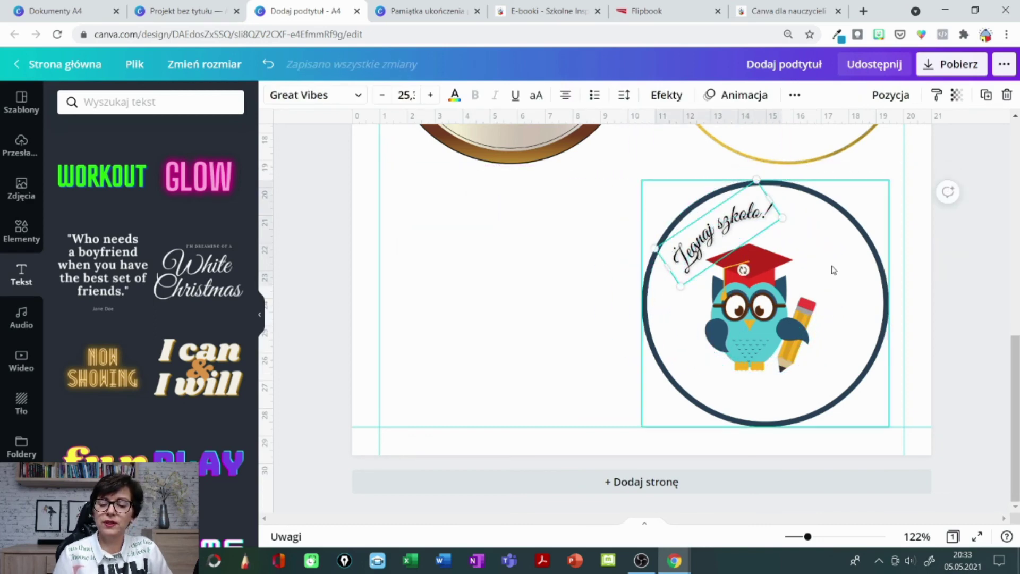
# - Bring the navy ring to the front of the owl and the "Żegnaj szkoło!" text
pyautogui.click(887, 310)
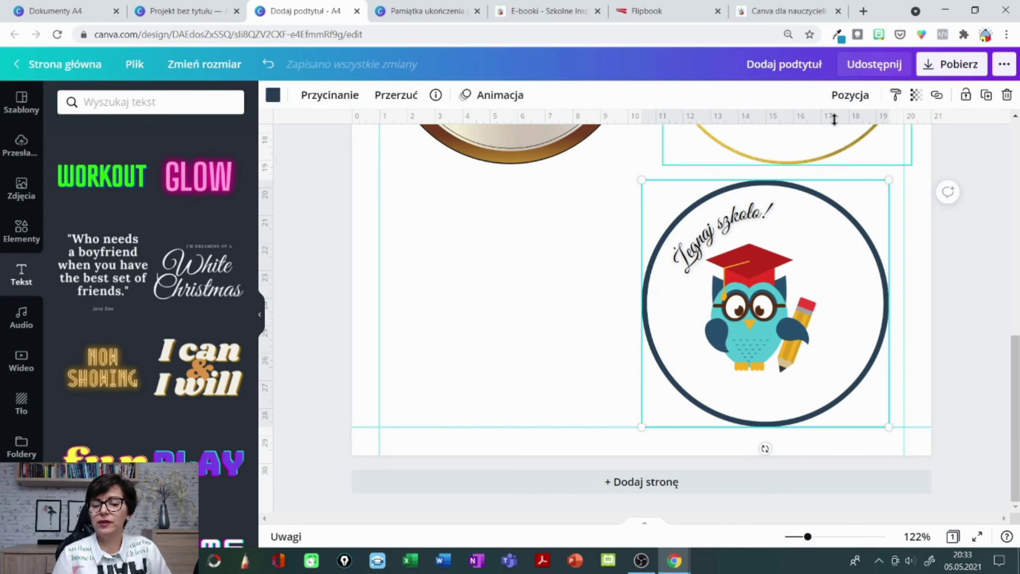
pyautogui.click(848, 104)
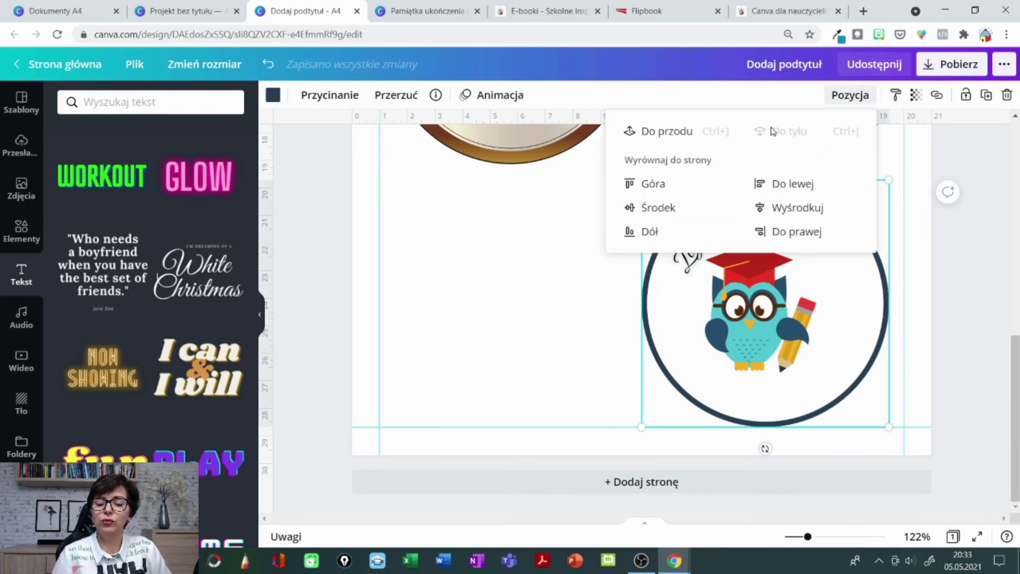
pyautogui.click(672, 138)
pyautogui.click(673, 137)
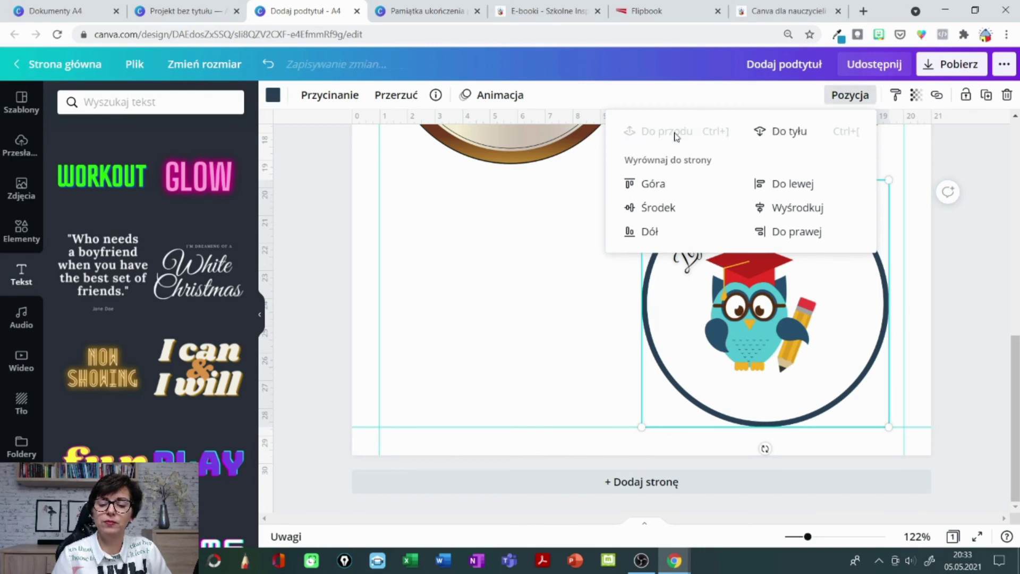
pyautogui.click(569, 335)
# - Shift the navy ring slightly to the left and send it to the back
pyautogui.moveTo(766, 297); pyautogui.dragTo(779, 318)
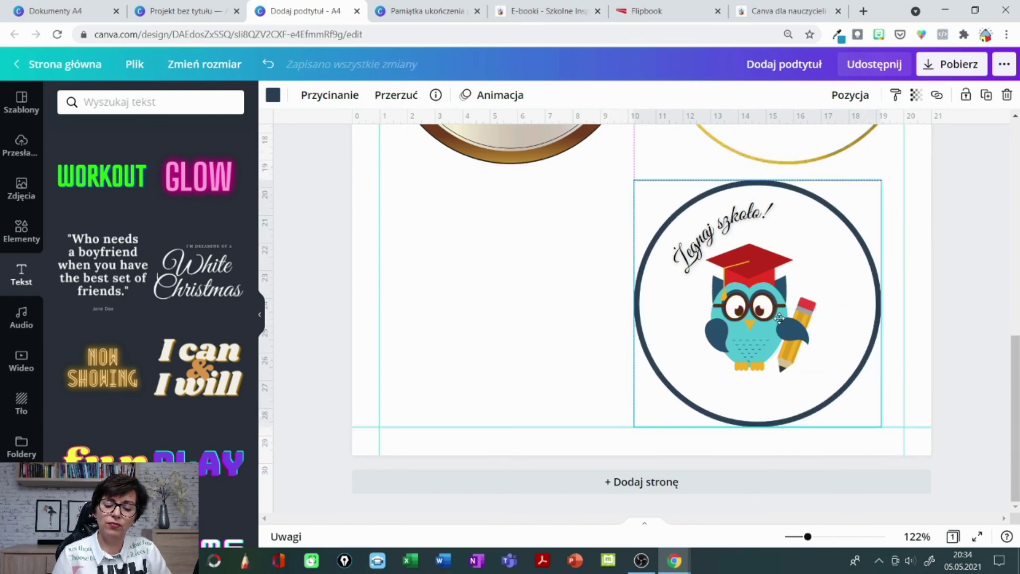
pyautogui.click(853, 103)
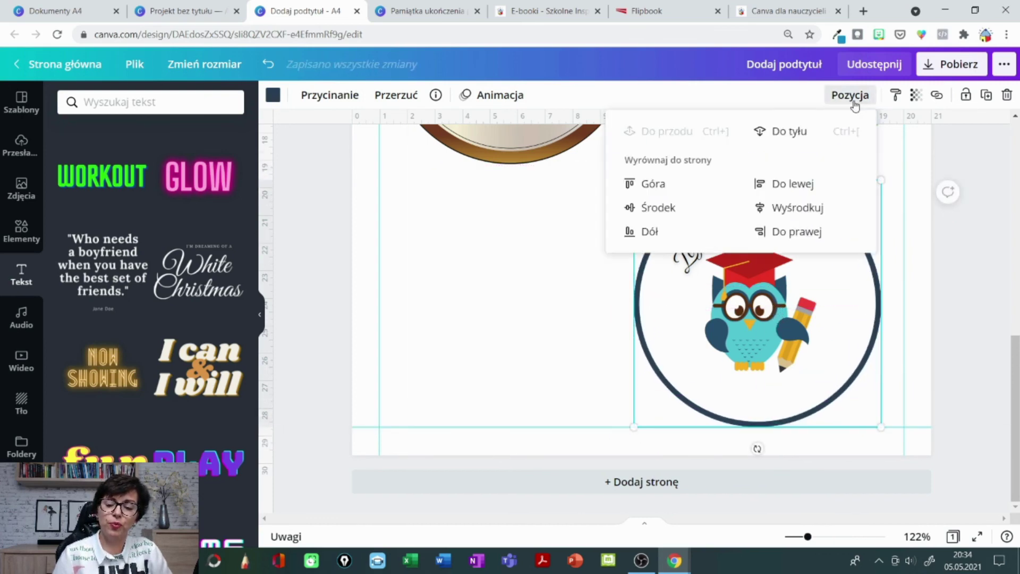
pyautogui.click(791, 137)
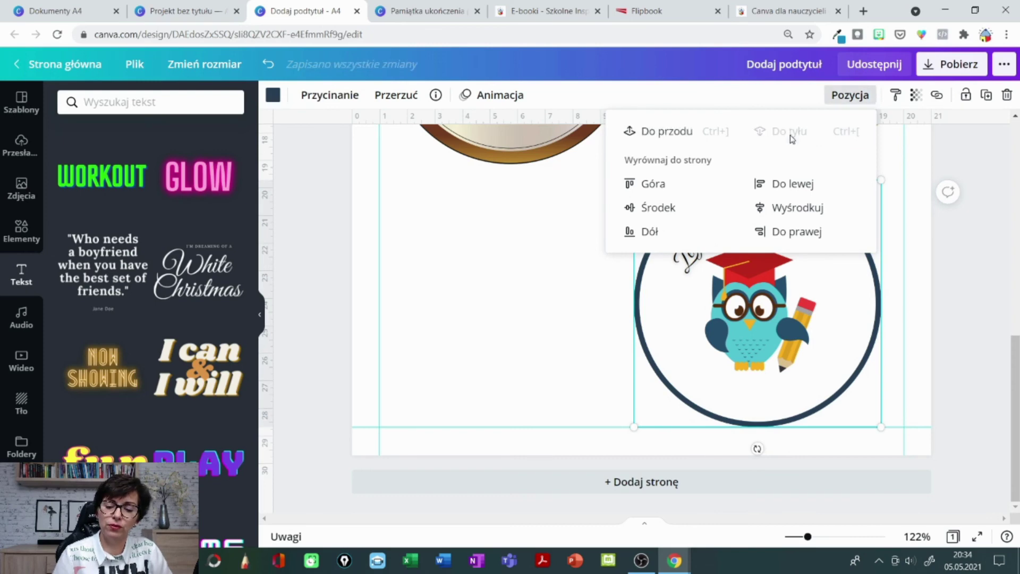
pyautogui.click(630, 323)
# - Move the owl slightly to the right inside the ring and view the effects of the "Żegnaj szkoło!" text
pyautogui.click(759, 391)
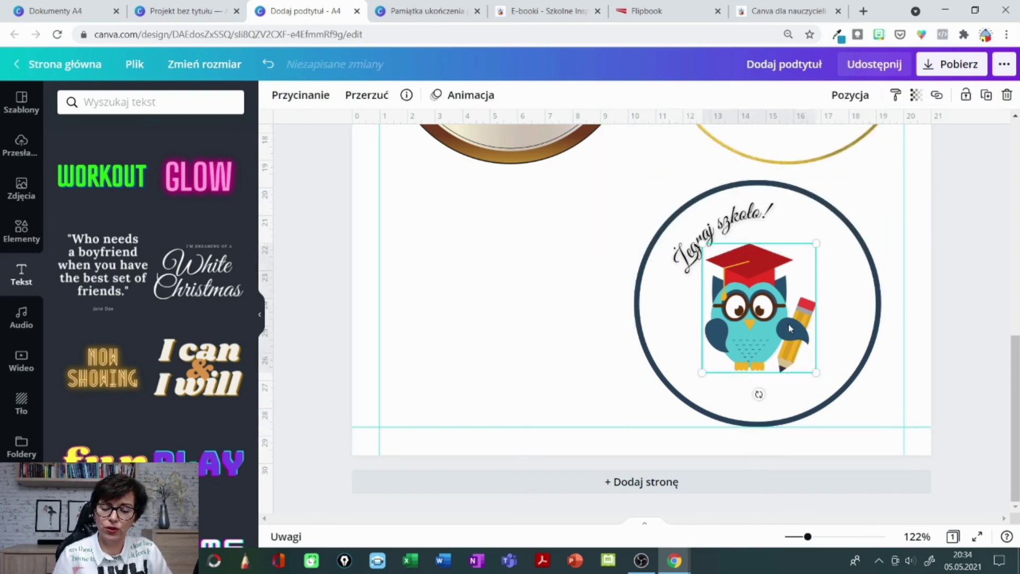
pyautogui.moveTo(758, 340); pyautogui.dragTo(785, 345)
pyautogui.click(751, 202)
pyautogui.click(750, 202)
pyautogui.click(670, 96)
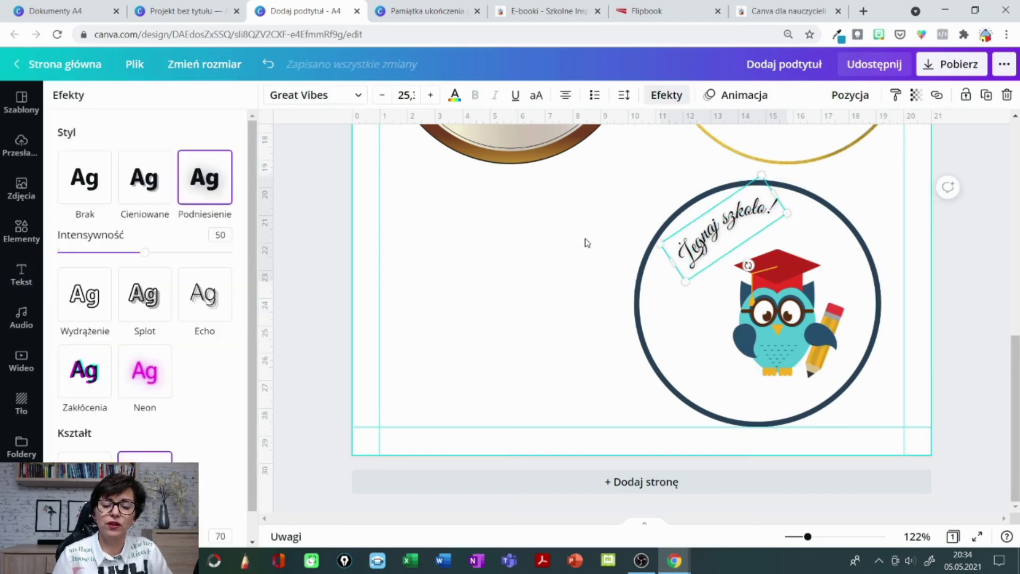
pyautogui.click(693, 336)
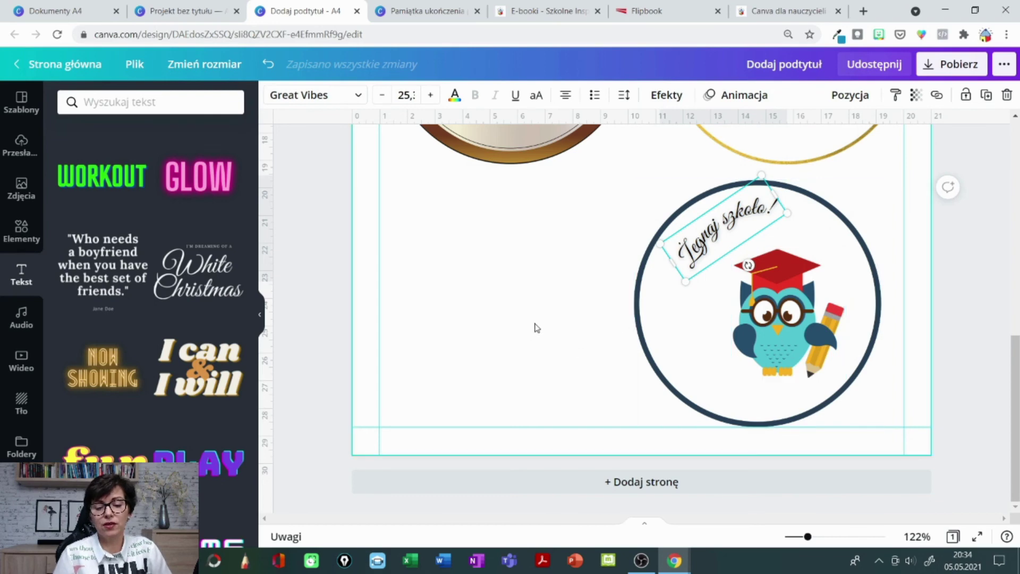
# - Search the elements library for "koło" in place of the previous search term
pyautogui.scroll(3, 534, 327)
pyautogui.scroll(2, 580, 409)
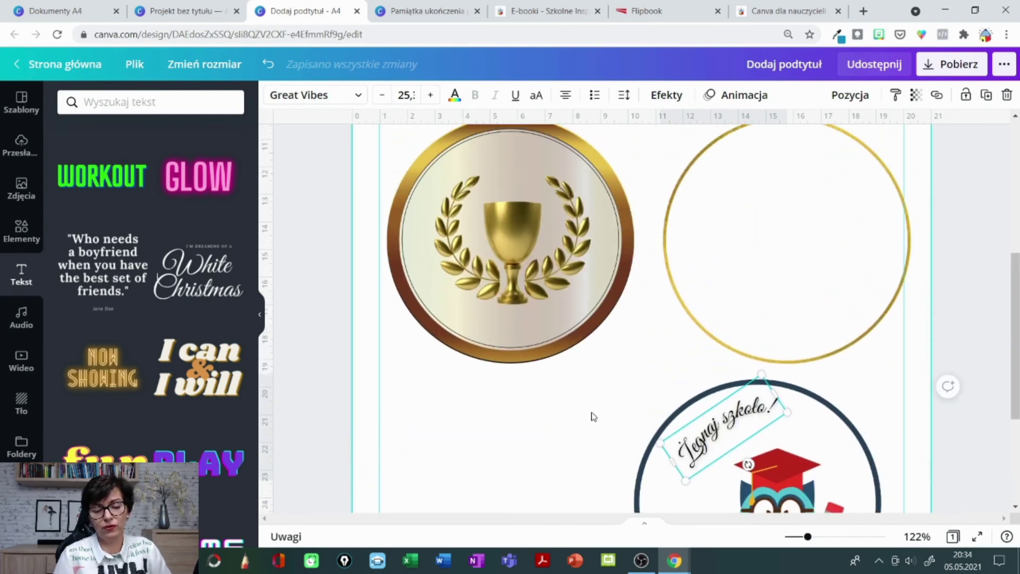
pyautogui.scroll(-3, 588, 418)
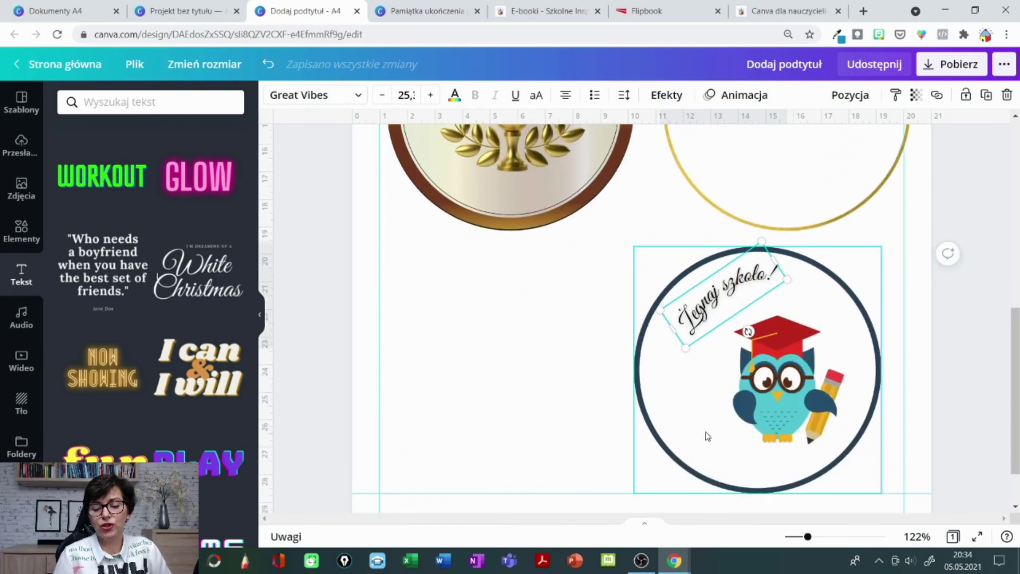
pyautogui.click(18, 234)
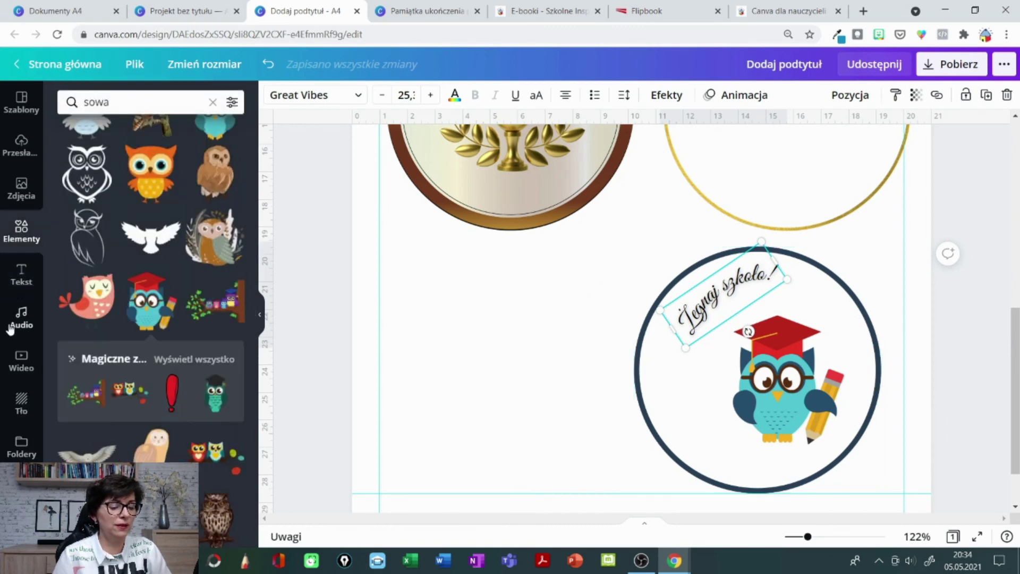
pyautogui.click(112, 105)
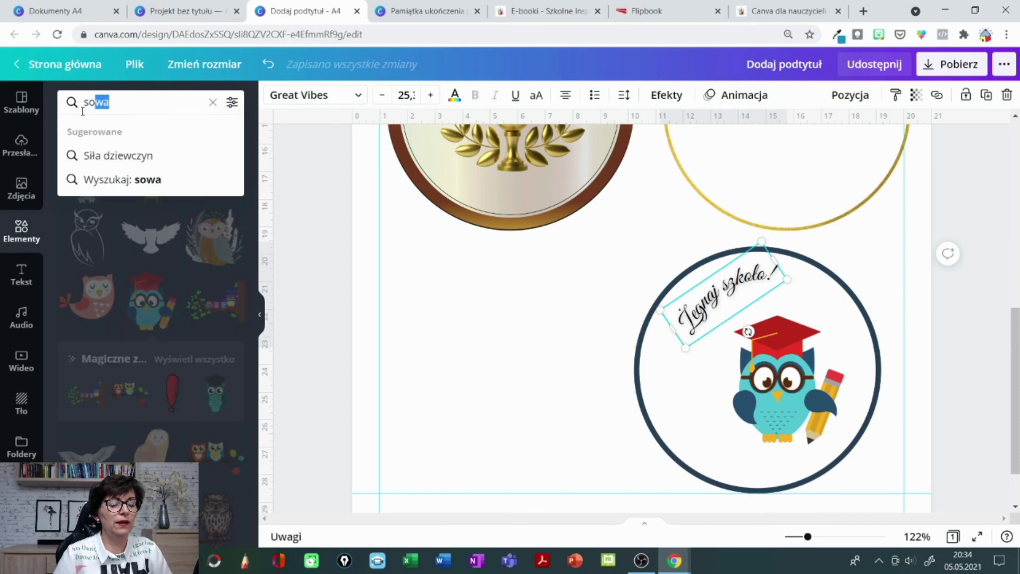
pyautogui.write('k')
pyautogui.press('BackSpace')
pyautogui.write('koło')
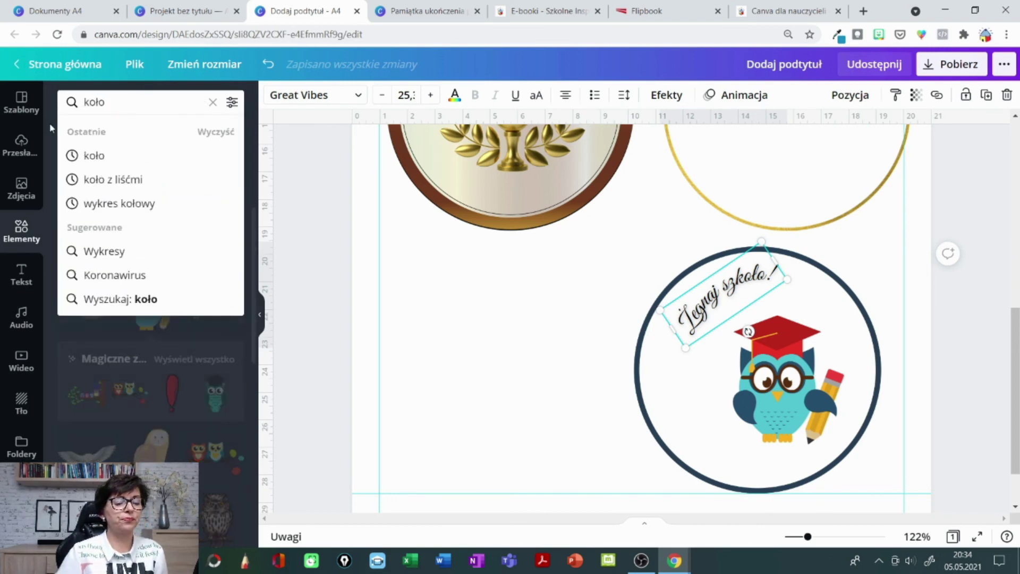
pyautogui.click(94, 158)
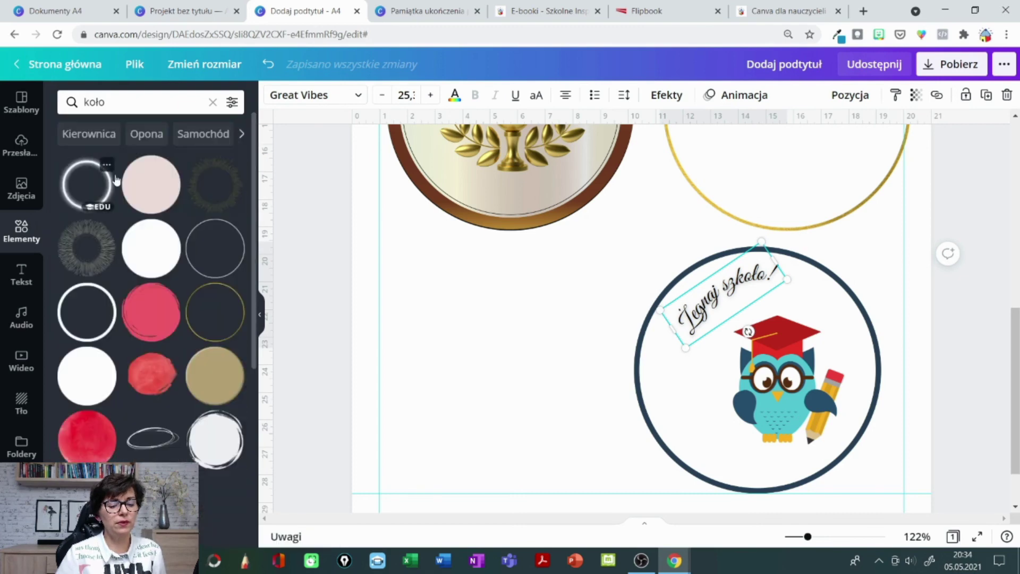
# - Insert a solid circle, place it about 8.4 cm wide in the empty space beside the owl badge, and fill it red
pyautogui.click(153, 254)
pyautogui.moveTo(639, 246); pyautogui.dragTo(493, 420)
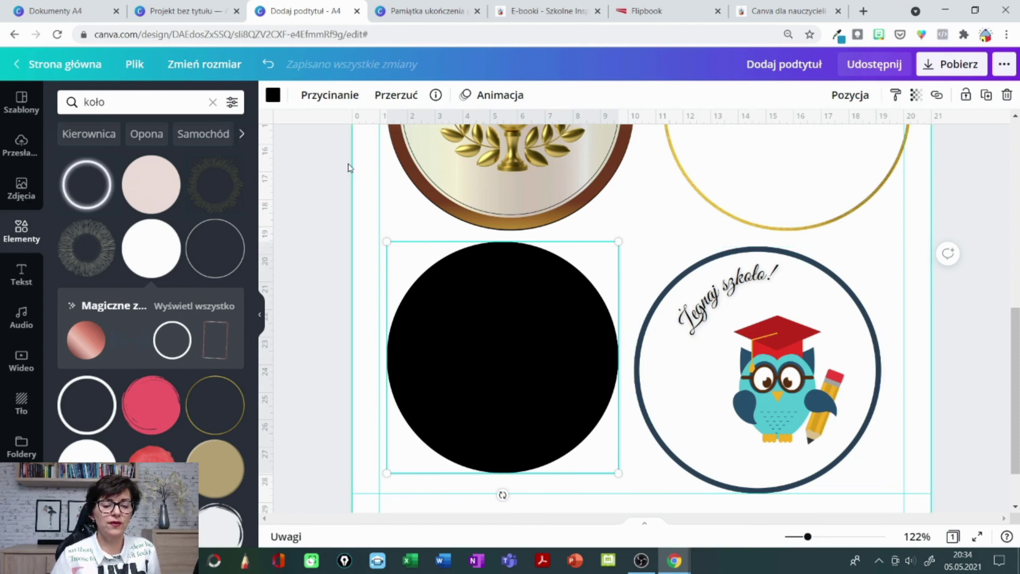
pyautogui.click(273, 95)
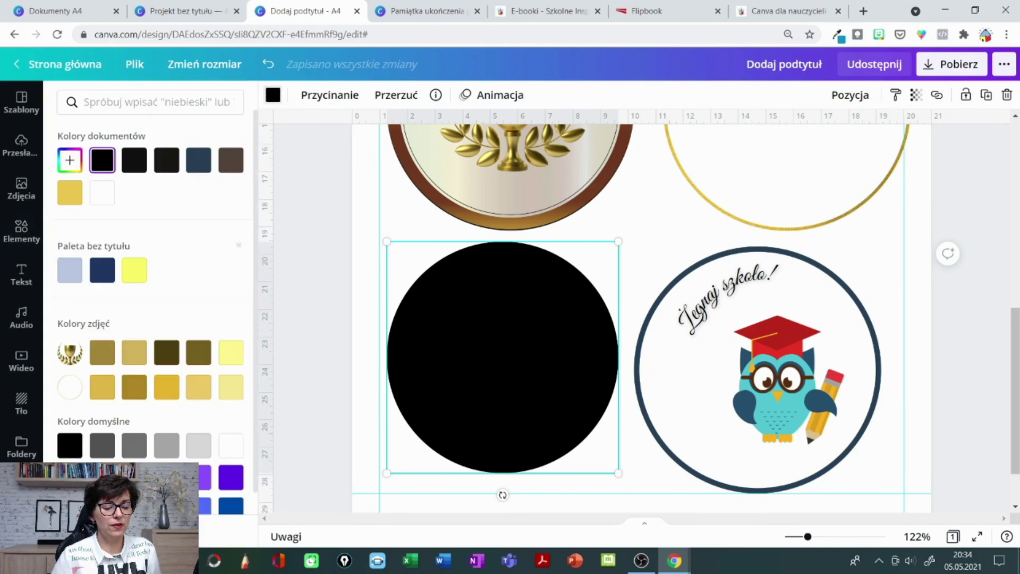
pyautogui.click(70, 476)
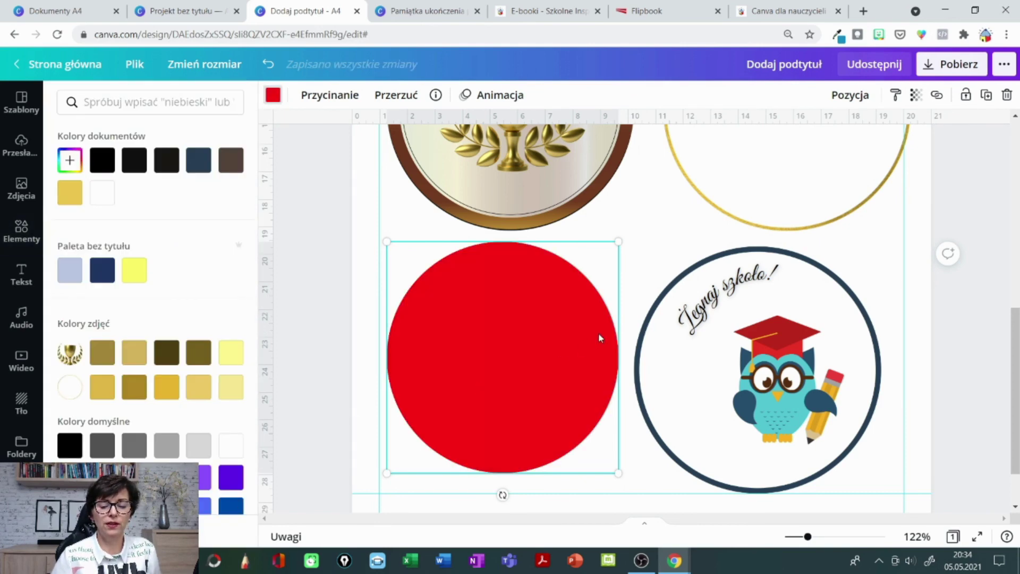
# - Crop the red circle to its lower half and move the semicircle slightly up
pyautogui.click(330, 95)
pyautogui.moveTo(614, 245); pyautogui.dragTo(619, 360)
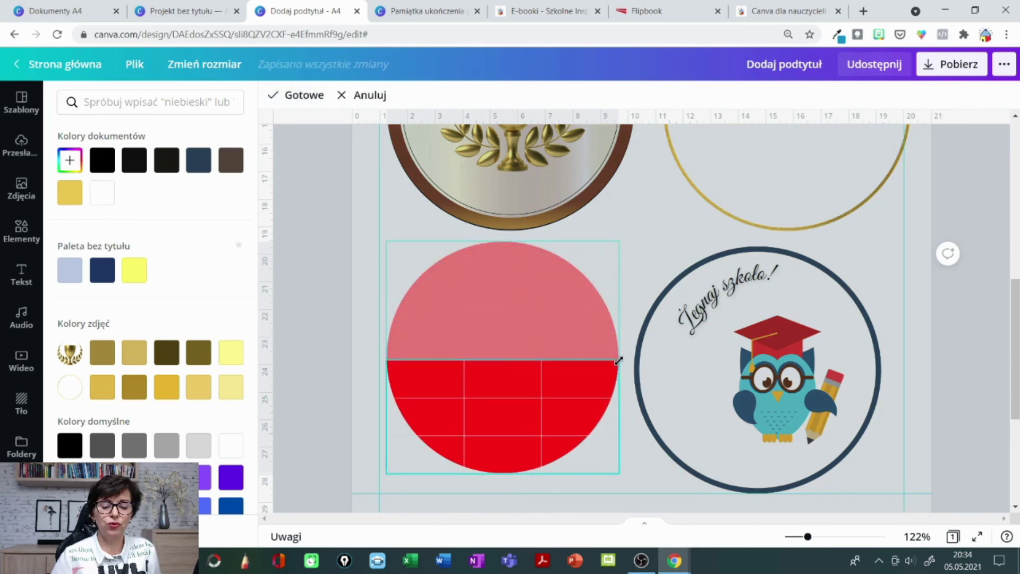
pyautogui.press('Return')
pyautogui.moveTo(547, 395); pyautogui.dragTo(545, 374)
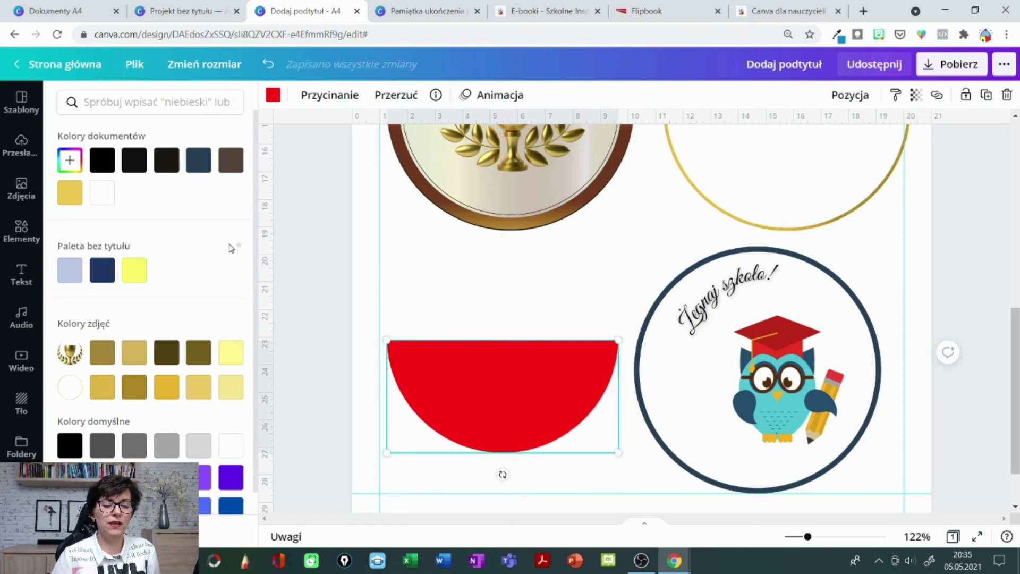
# - Insert another solid circle and size it about 8.5 cm wide over the red semicircle, aligned with its lower arc
pyautogui.click(24, 237)
pyautogui.click(82, 203)
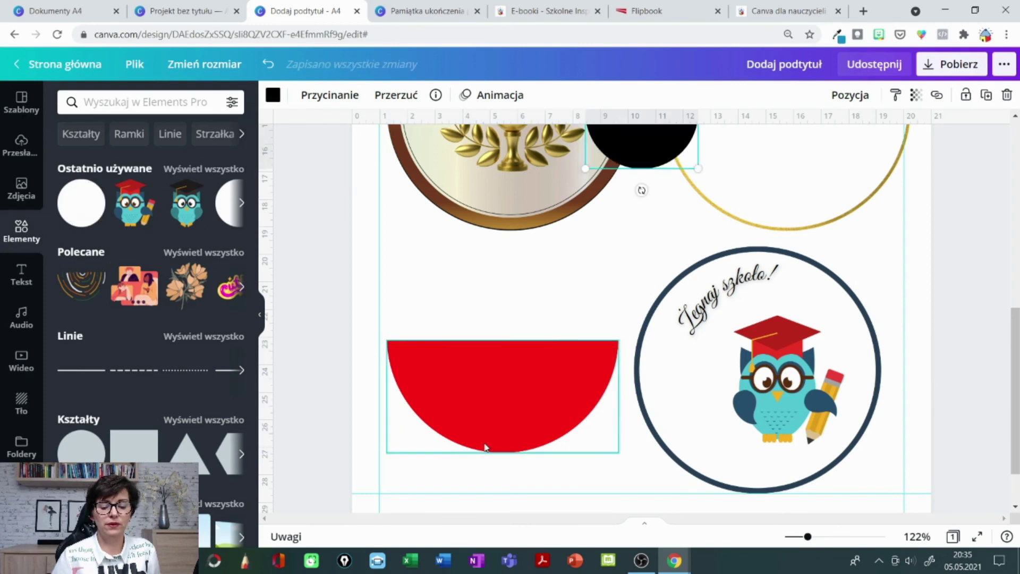
pyautogui.moveTo(659, 151); pyautogui.dragTo(670, 501)
pyautogui.moveTo(597, 444); pyautogui.dragTo(538, 376)
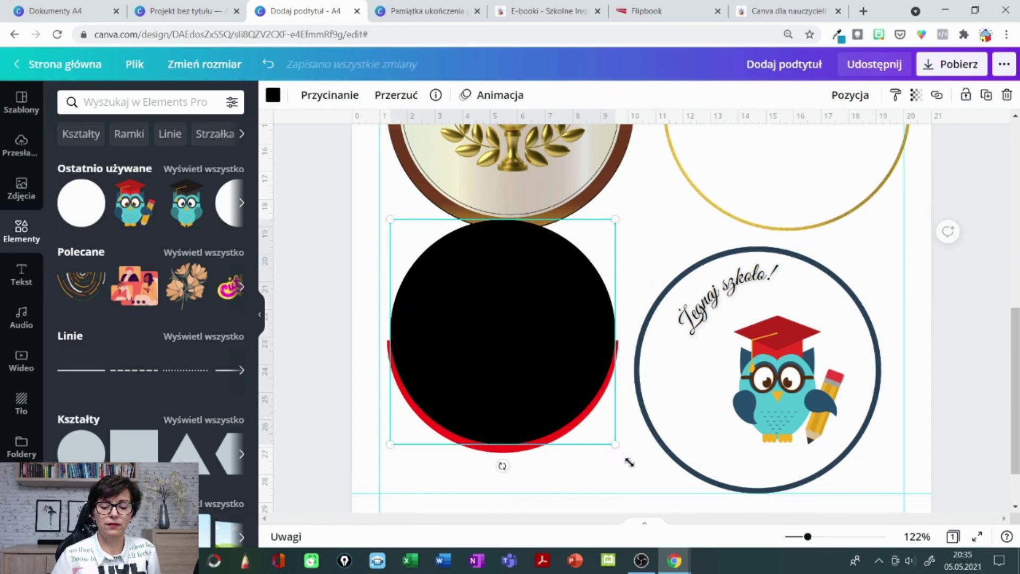
pyautogui.moveTo(628, 462); pyautogui.dragTo(621, 449)
pyautogui.moveTo(545, 377); pyautogui.dragTo(542, 375)
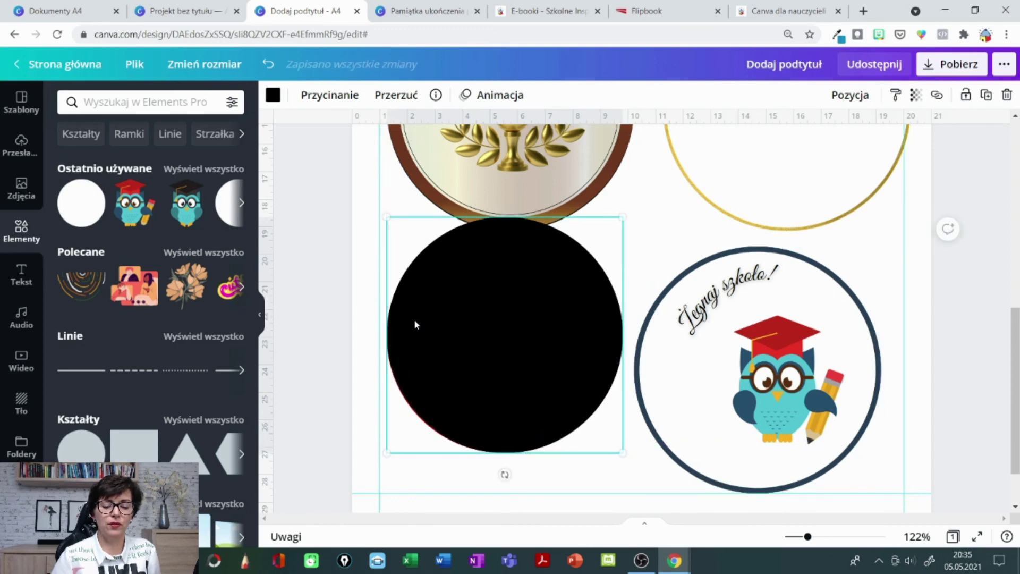
# - Try filling the overlaid black circle with white, and remove that circle from the page
pyautogui.click(273, 96)
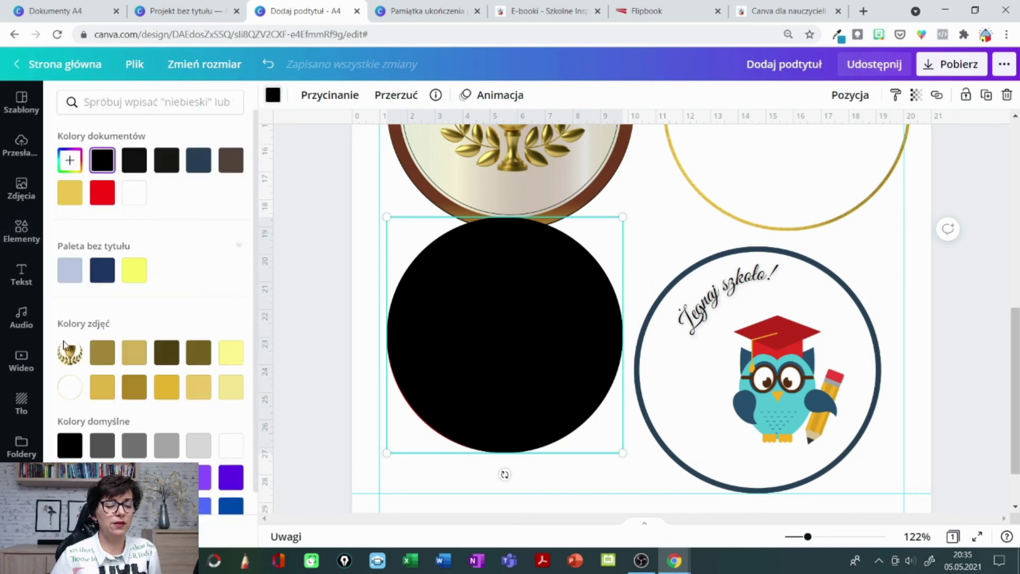
pyautogui.click(140, 201)
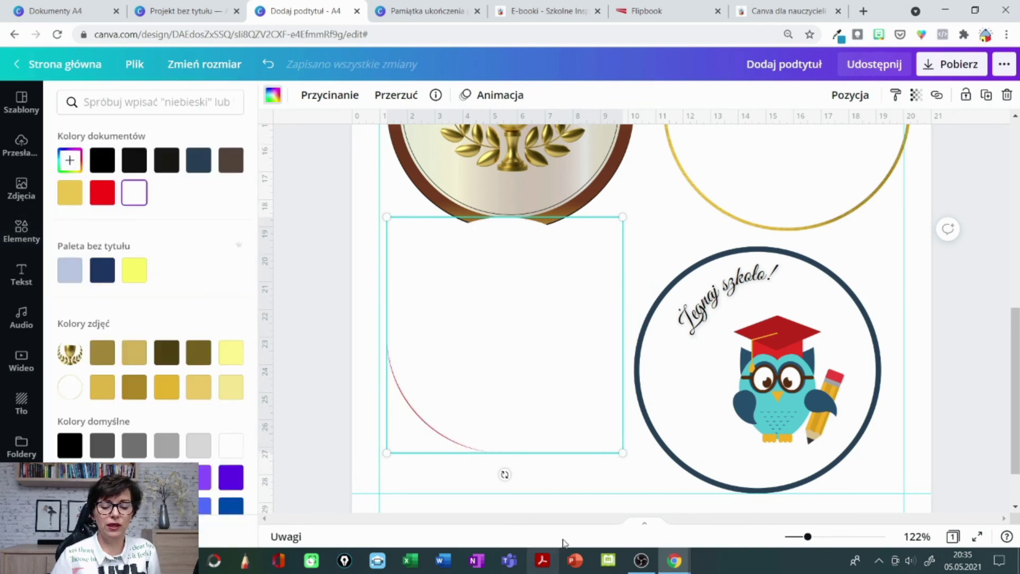
pyautogui.moveTo(620, 451)
pyautogui.mouseDown()
pyautogui.moveTo(651, 386)
pyautogui.moveTo(626, 454)
pyautogui.mouseUp()
pyautogui.hotkey('ctrl', 'z')
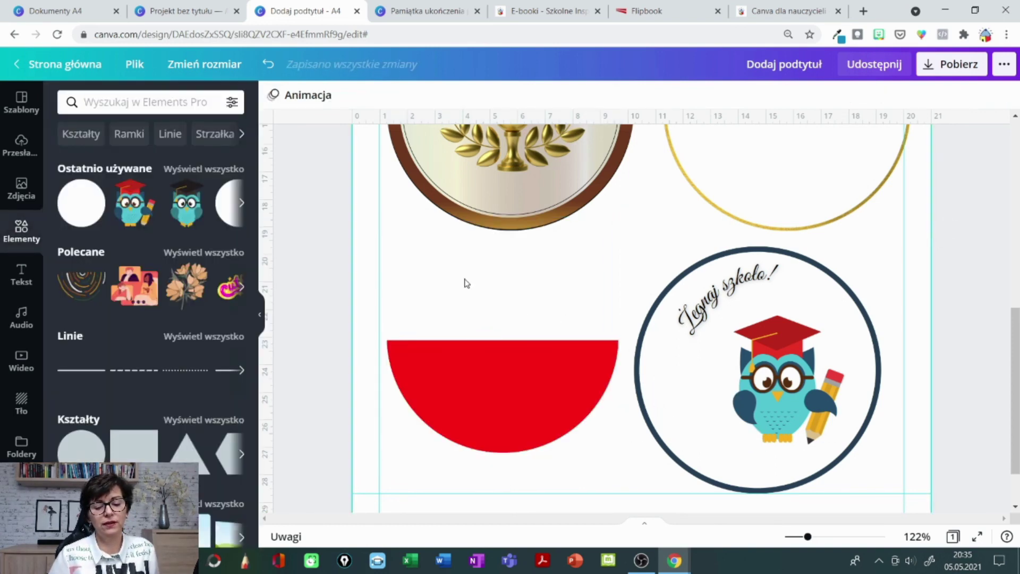
# - Add a solid circle from the basic shapes, list the full shapes collection, and delete the added circle
pyautogui.scroll(-2, 121, 317)
pyautogui.scroll(2, 134, 245)
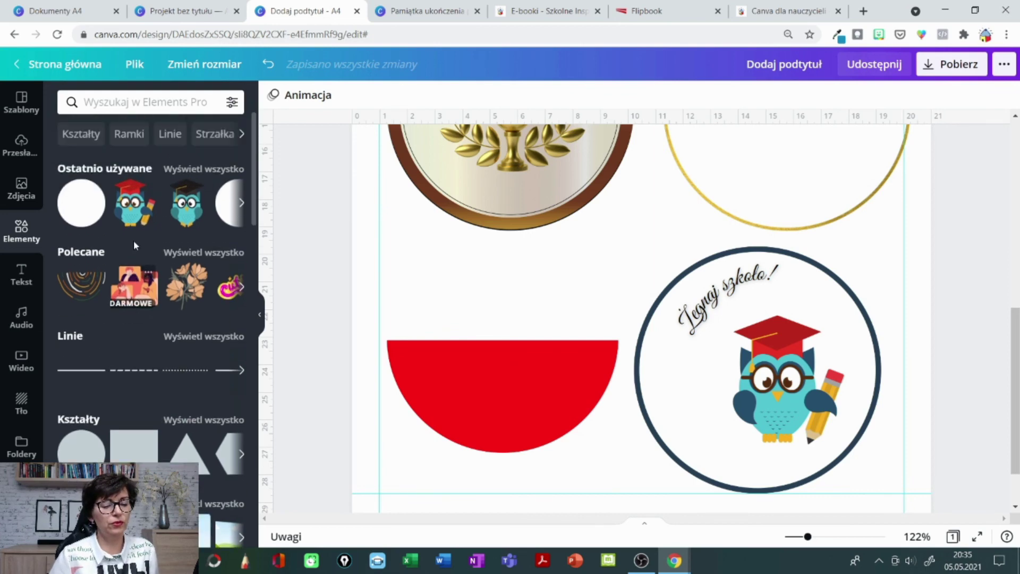
pyautogui.scroll(-2, 128, 319)
pyautogui.click(80, 320)
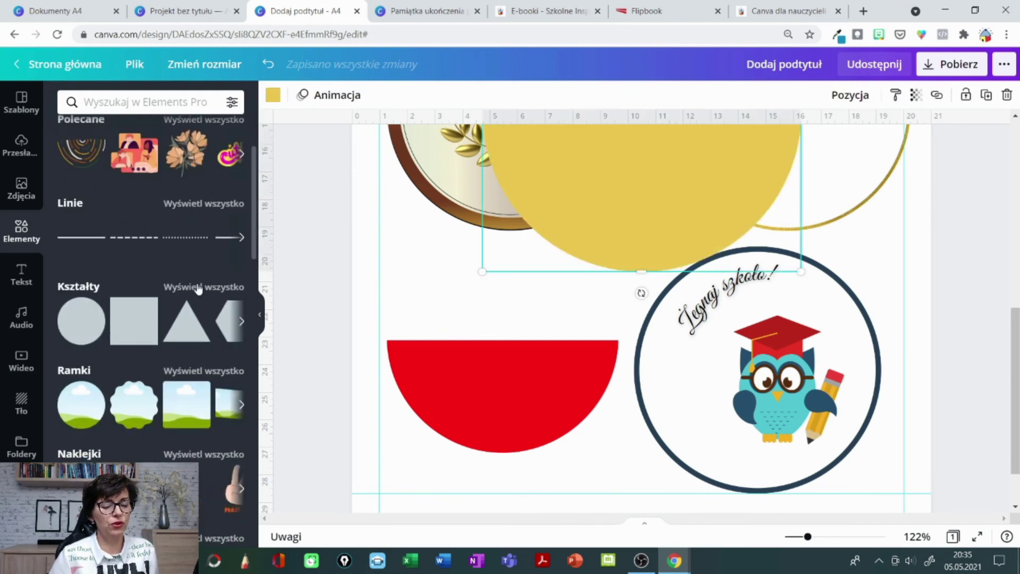
pyautogui.click(197, 289)
pyautogui.press('Delete')
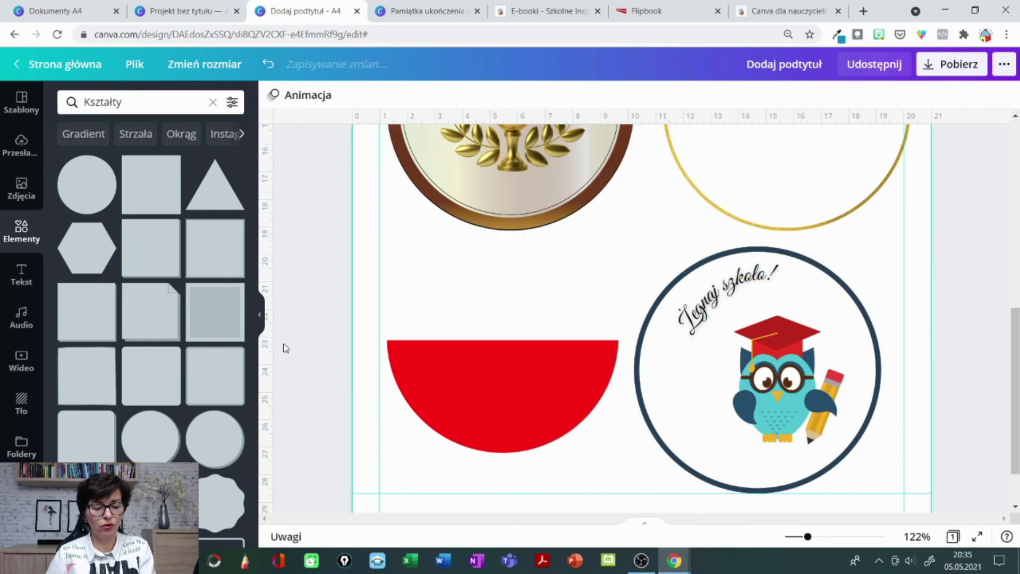
# - Insert a circle outline from the shapes collection and fit it, about 9.2 cm wide, around the red semicircle
pyautogui.scroll(-4, 132, 318)
pyautogui.click(87, 367)
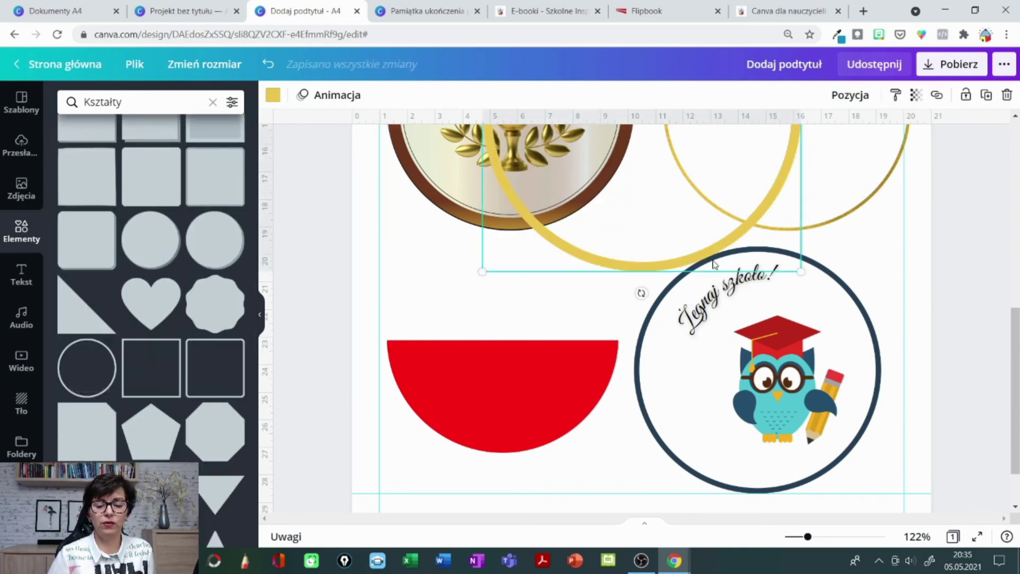
pyautogui.moveTo(638, 266); pyautogui.dragTo(532, 508)
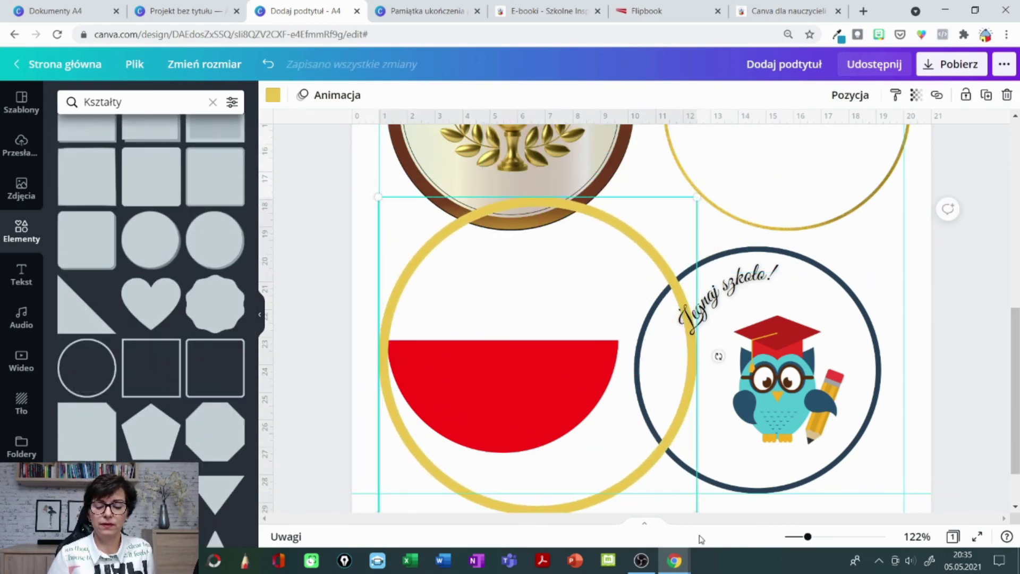
pyautogui.moveTo(697, 196); pyautogui.dragTo(629, 239)
pyautogui.moveTo(573, 269); pyautogui.dragTo(561, 208)
pyautogui.moveTo(634, 195); pyautogui.dragTo(624, 205)
pyautogui.moveTo(551, 273); pyautogui.dragTo(562, 269)
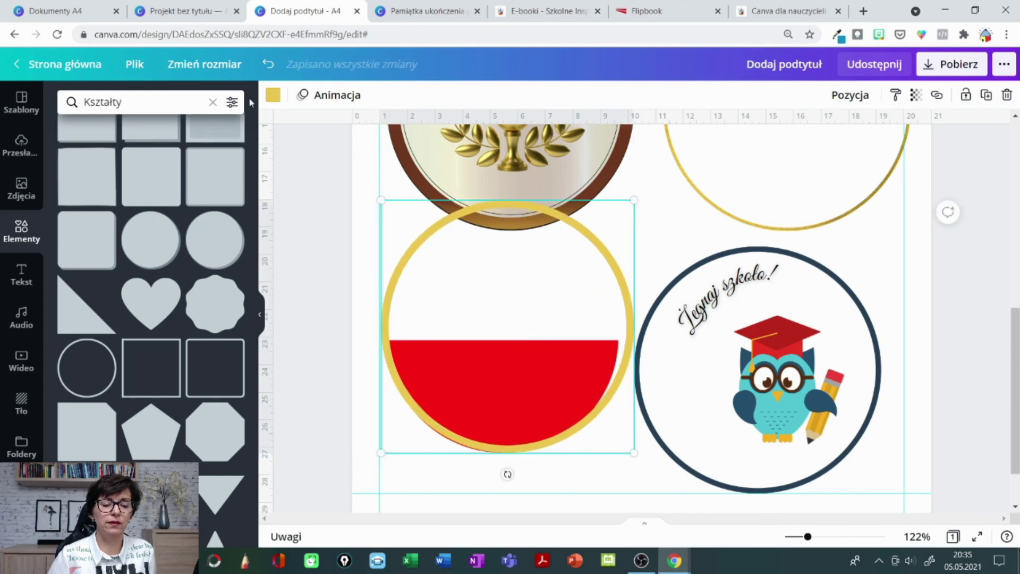
# - Try the circle outline in red and set its colour to black
pyautogui.click(273, 96)
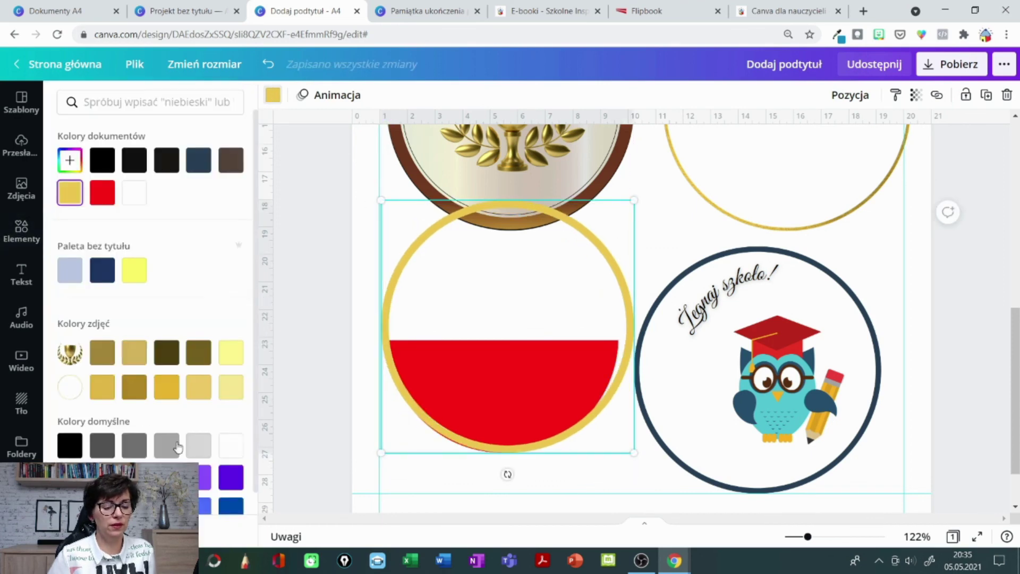
pyautogui.click(110, 200)
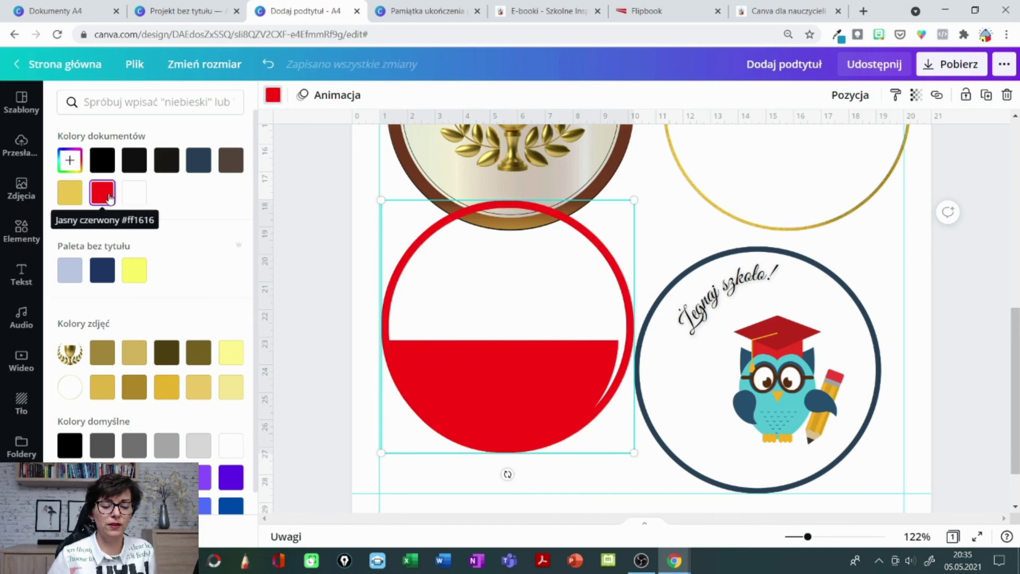
pyautogui.click(102, 160)
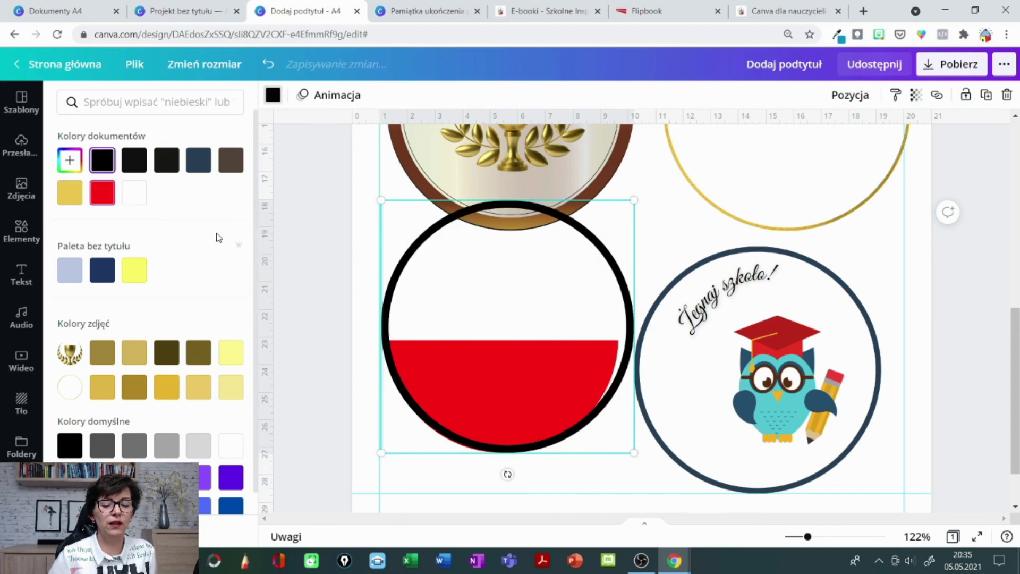
# - Centre the black ring on the red semicircle and shrink it to about 8.5 cm wide to match the semicircle's edges
pyautogui.moveTo(635, 311); pyautogui.dragTo(625, 315)
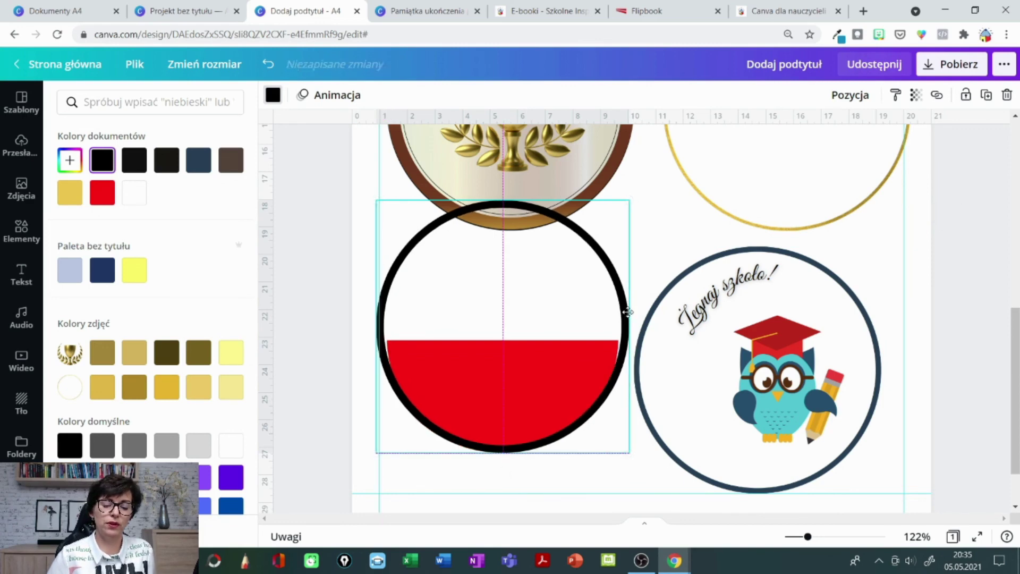
pyautogui.moveTo(629, 201); pyautogui.dragTo(619, 214)
pyautogui.moveTo(378, 213); pyautogui.dragTo(384, 218)
pyautogui.press('Escape')
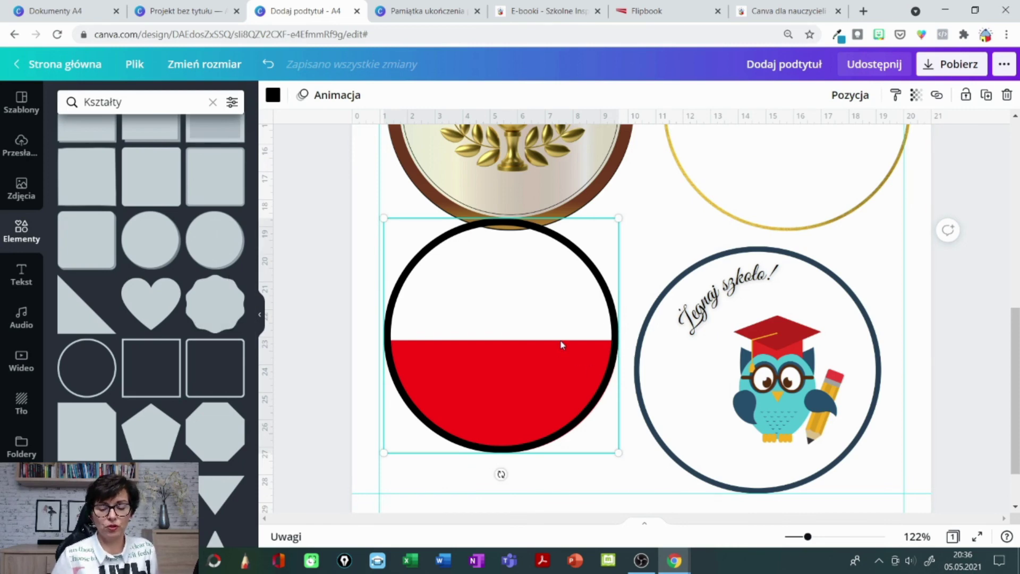
# - Examine the editing and colour options of the trophy graphic, its medal base and the gold ring, and review the badges on the page
pyautogui.scroll(3, 564, 345)
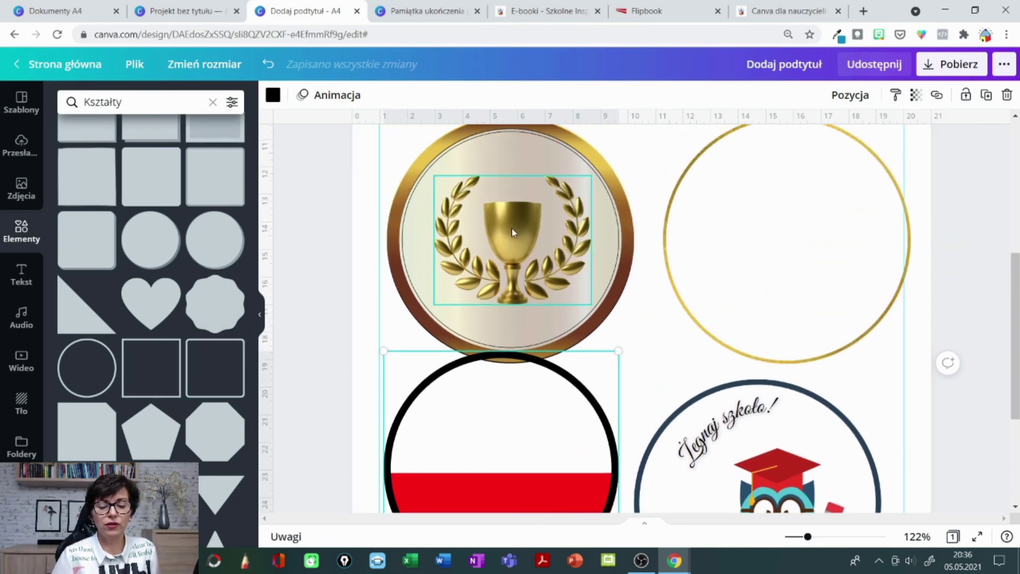
pyautogui.click(520, 244)
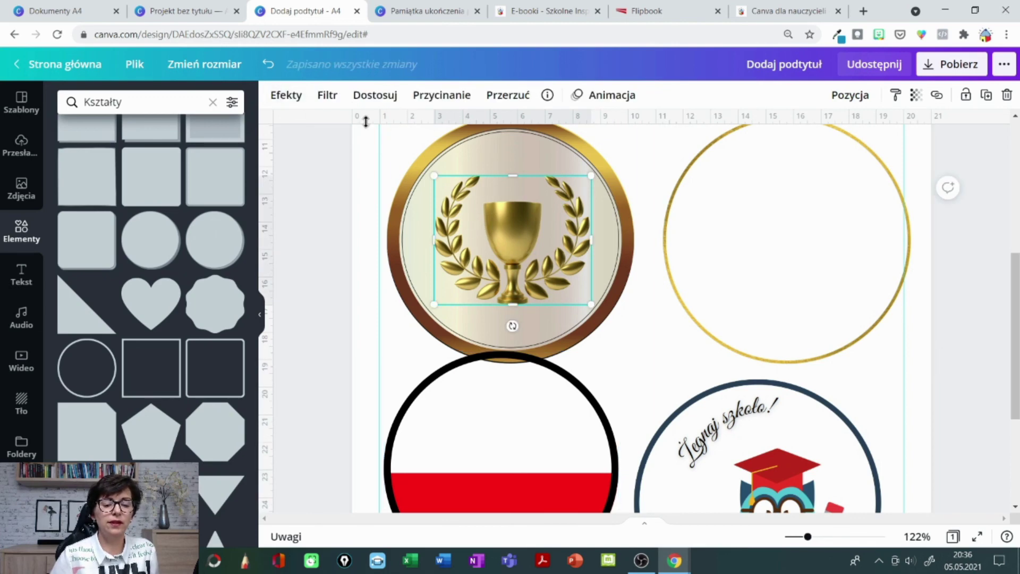
pyautogui.click(419, 180)
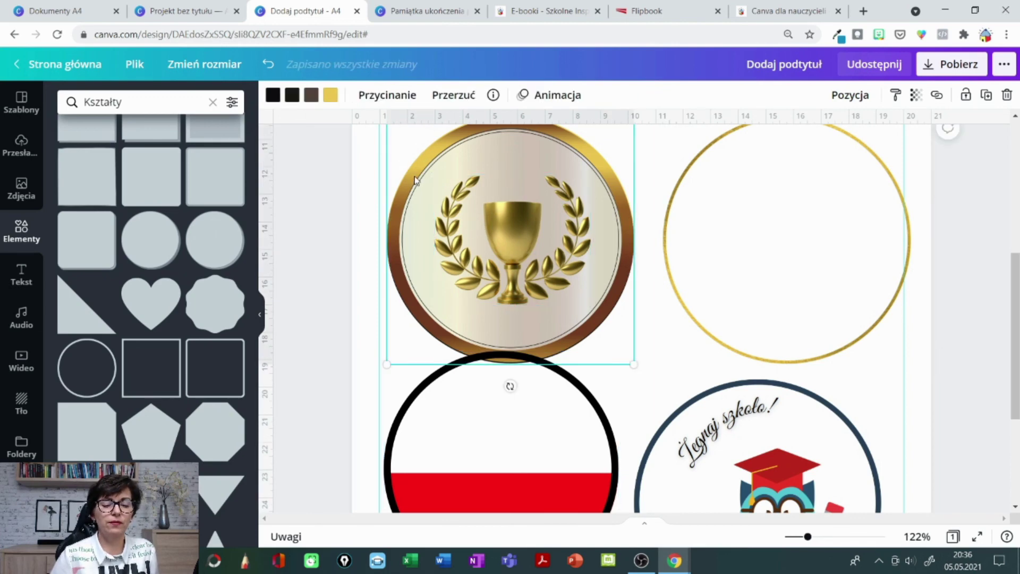
pyautogui.click(760, 328)
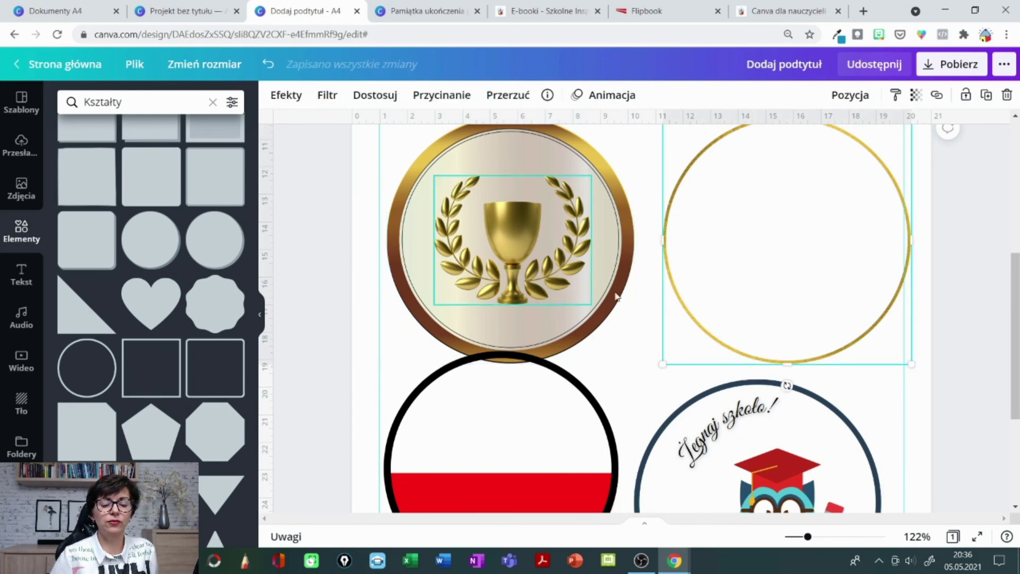
pyautogui.click(582, 186)
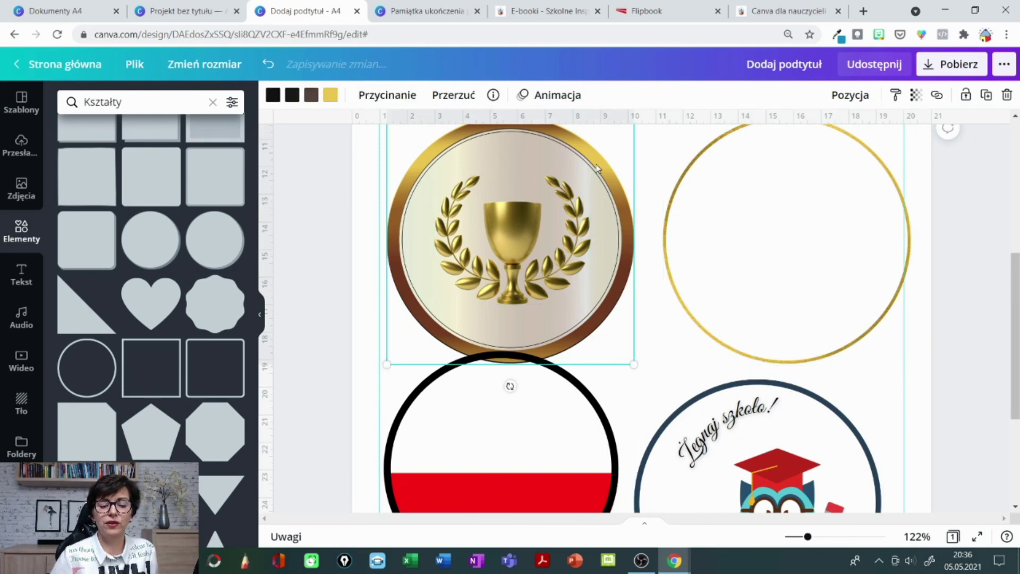
pyautogui.click(330, 96)
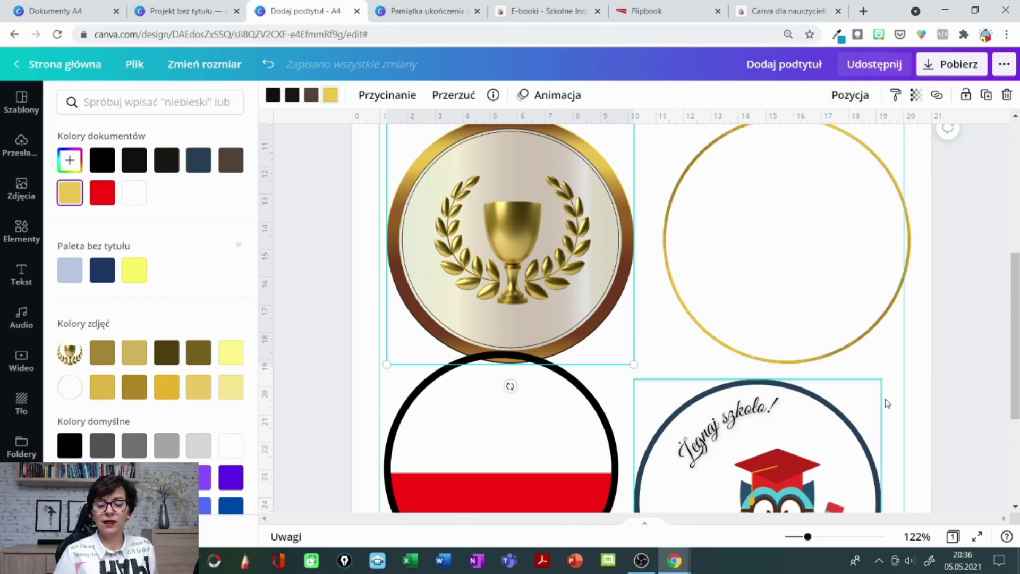
pyautogui.scroll(-3, 917, 392)
pyautogui.scroll(5, 919, 391)
pyautogui.scroll(3, 920, 391)
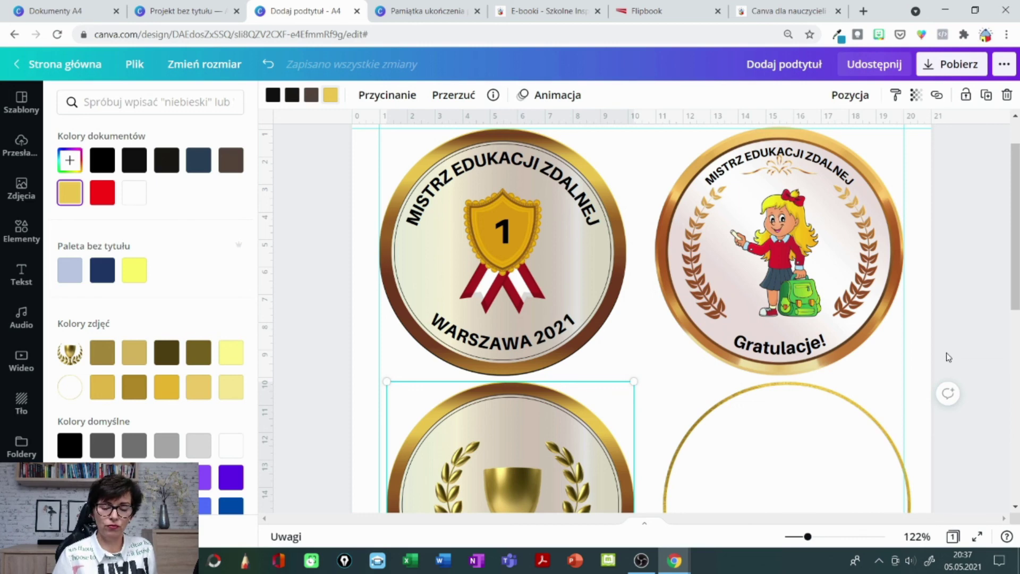
pyautogui.scroll(-1, 946, 350)
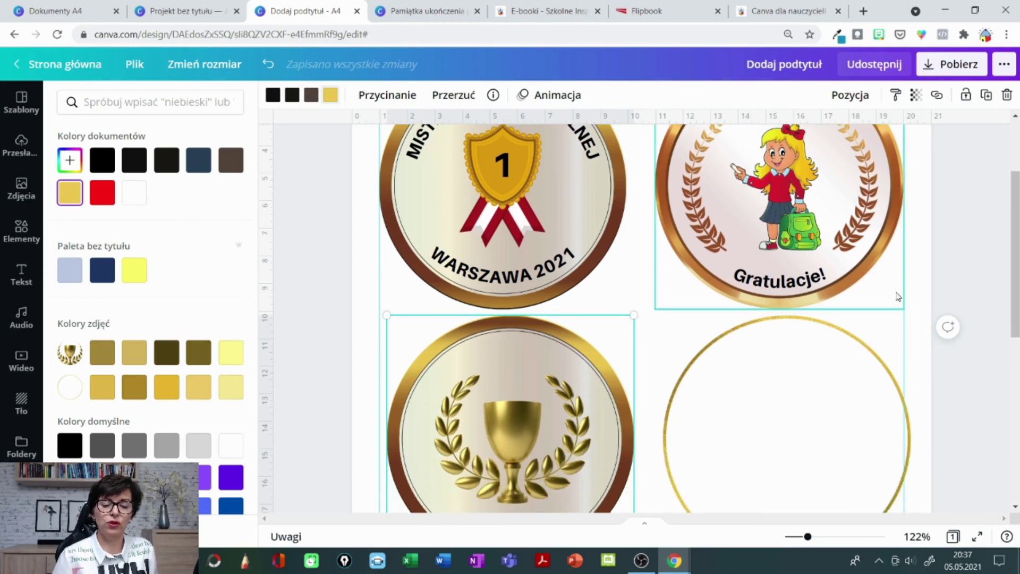